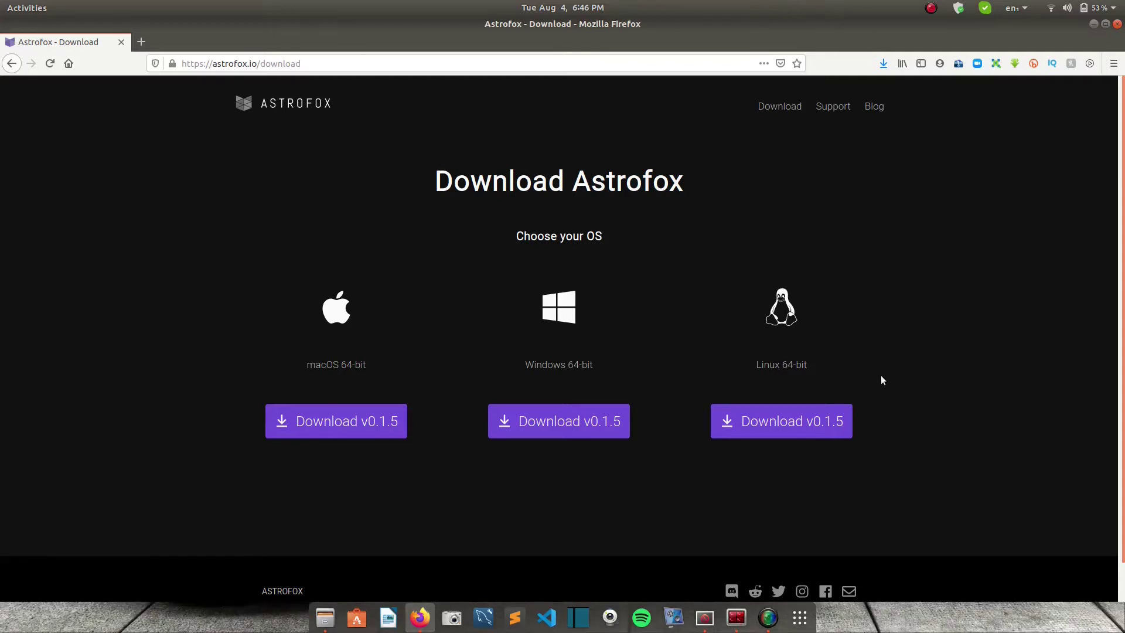
# Switch from Firefox's download page to the Astrofox window
pyautogui.click(707, 615)
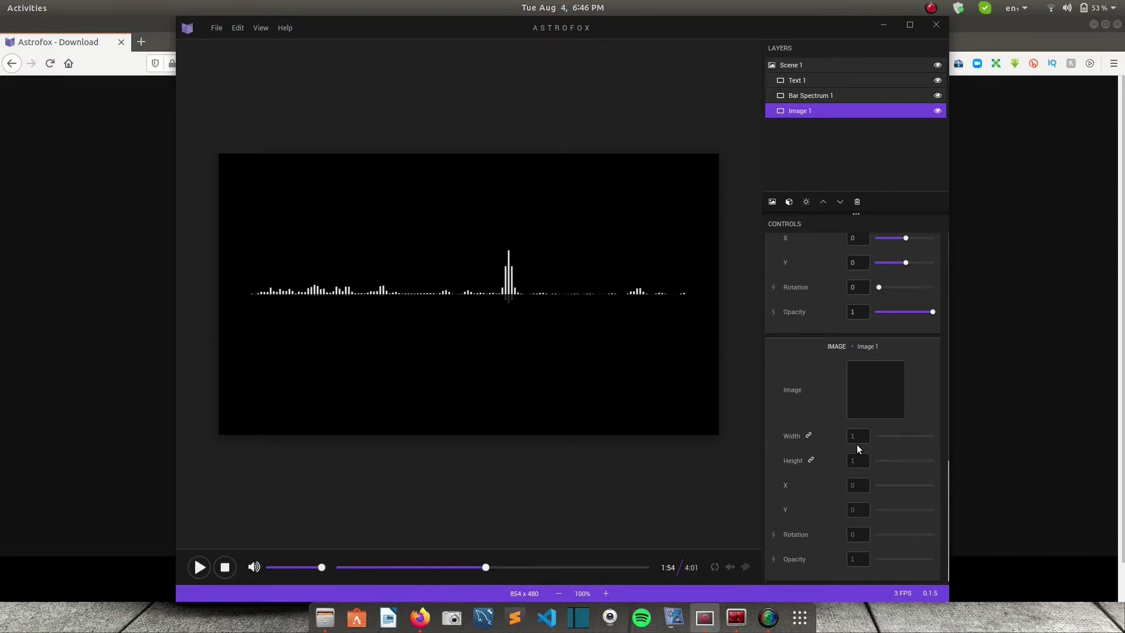
pyautogui.scroll(10, 857, 444)
pyautogui.scroll(2, 856, 449)
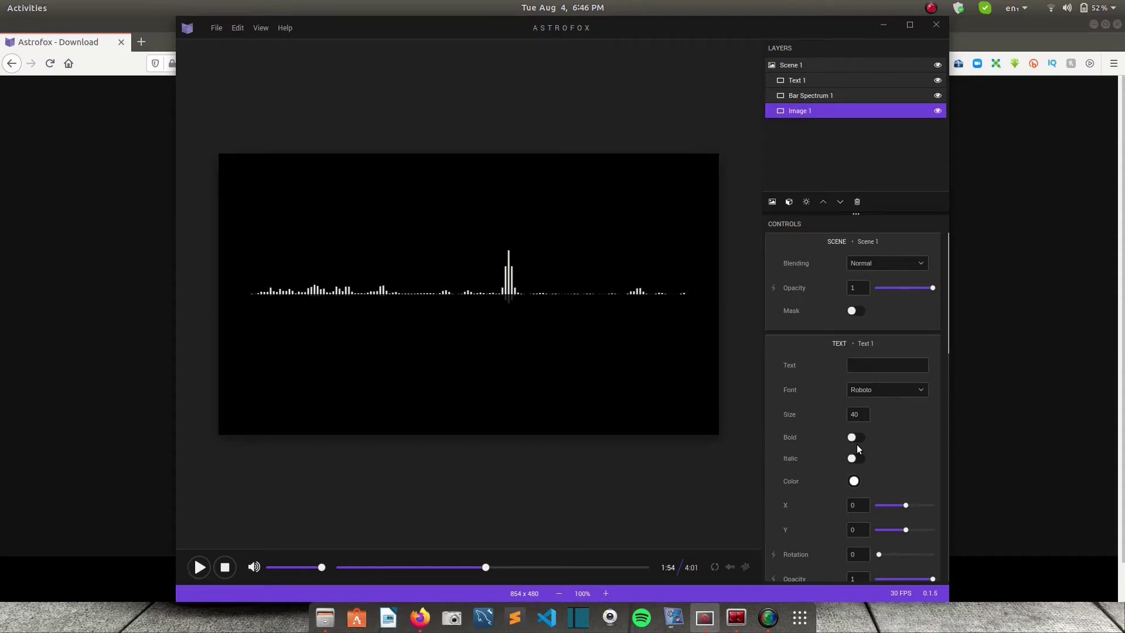
pyautogui.click(215, 28)
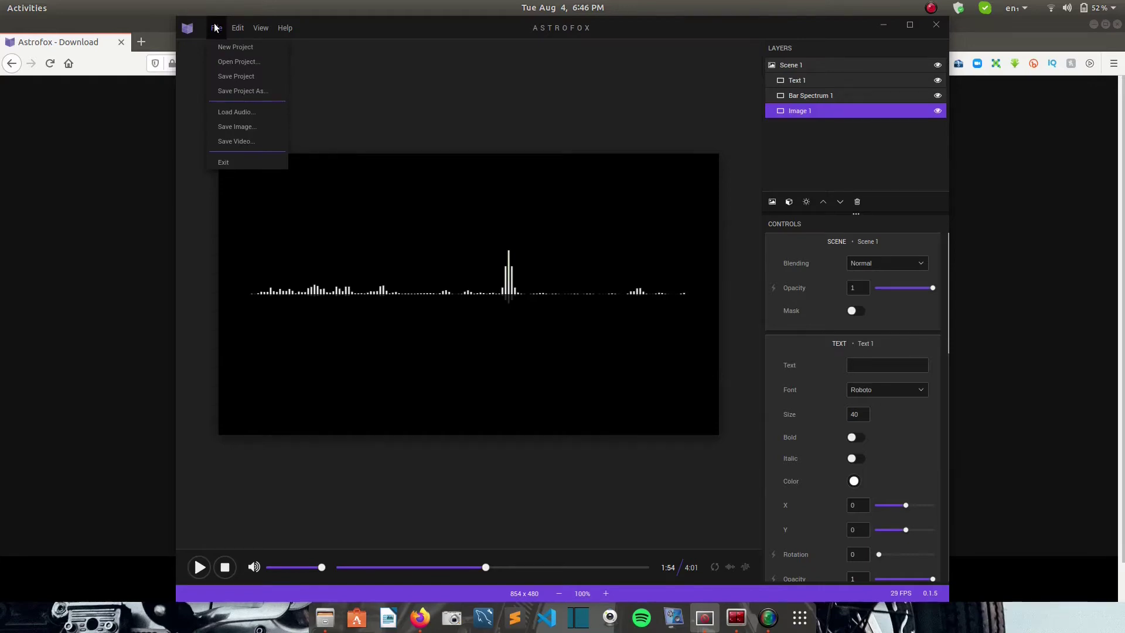
# Maximize Astrofox and open coconuts.afx without saving the current project
pyautogui.click(906, 31)
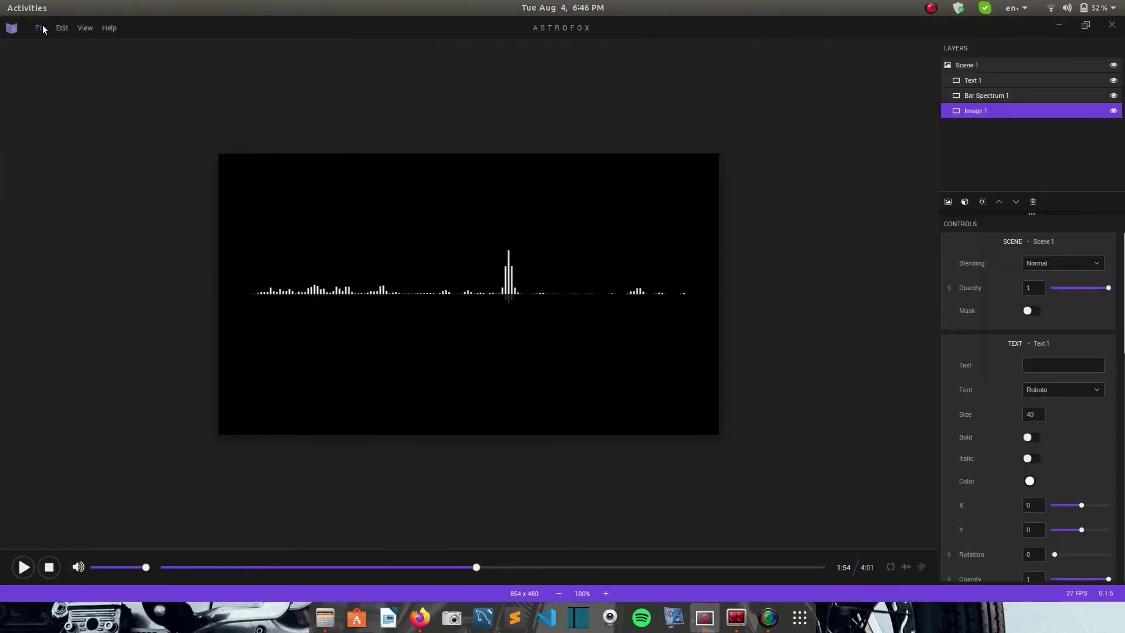
pyautogui.click(42, 27)
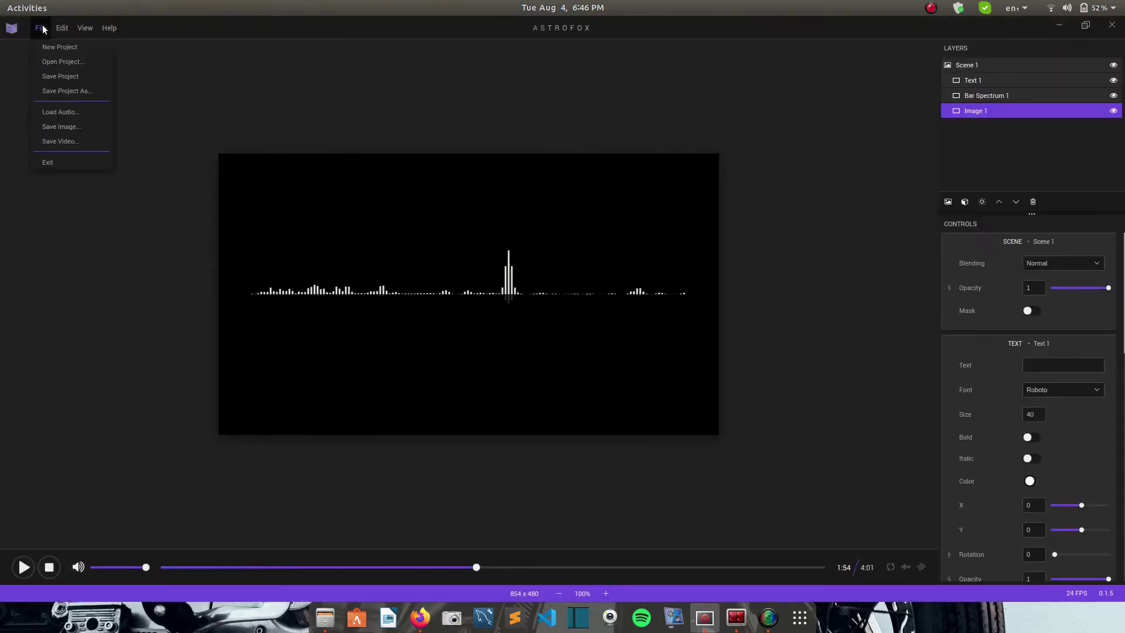
pyautogui.click(60, 65)
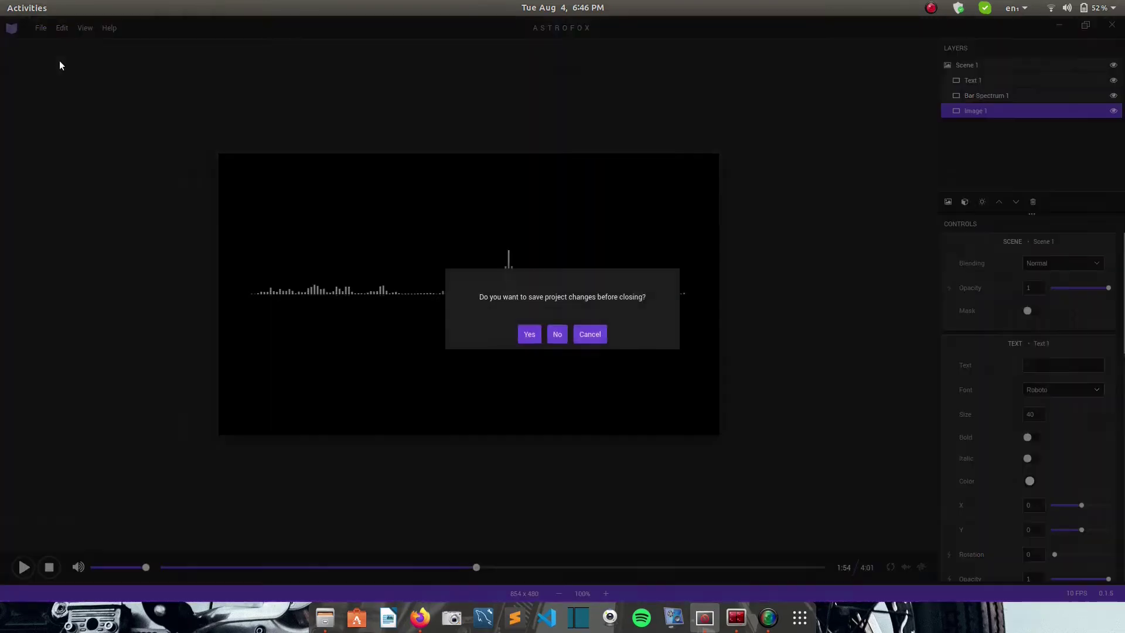
pyautogui.click(559, 334)
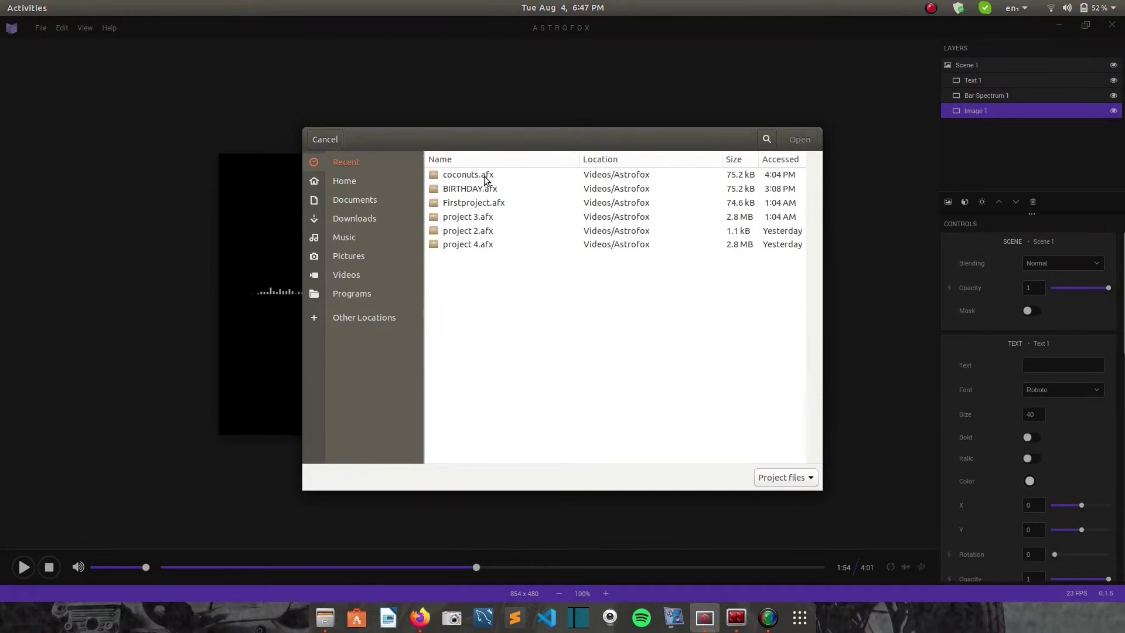
pyautogui.click(485, 179)
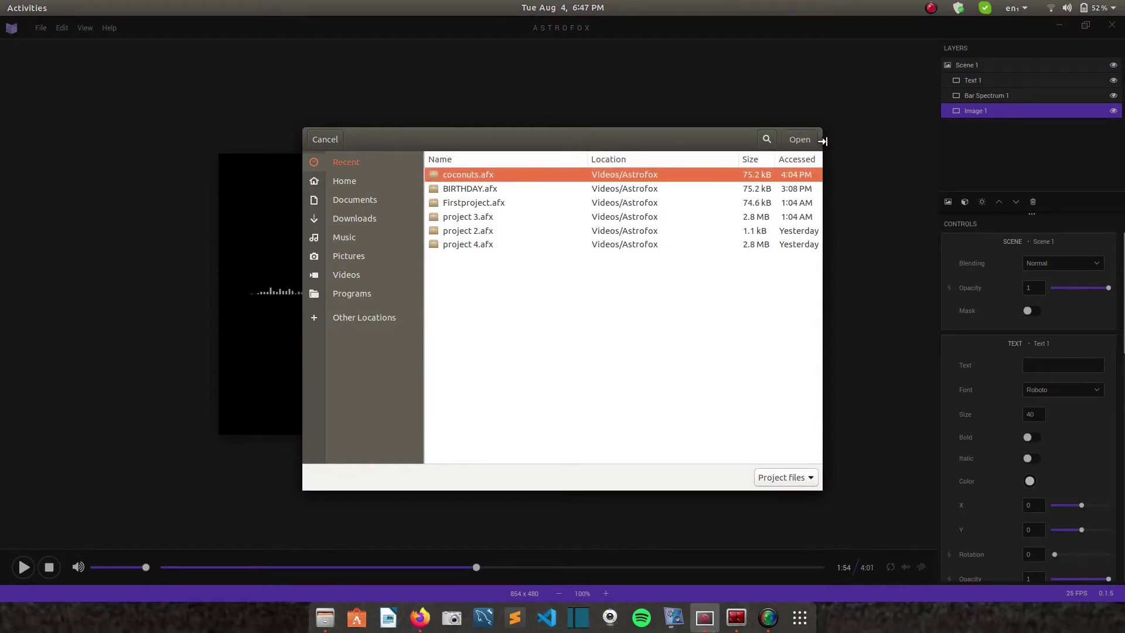
pyautogui.click(800, 140)
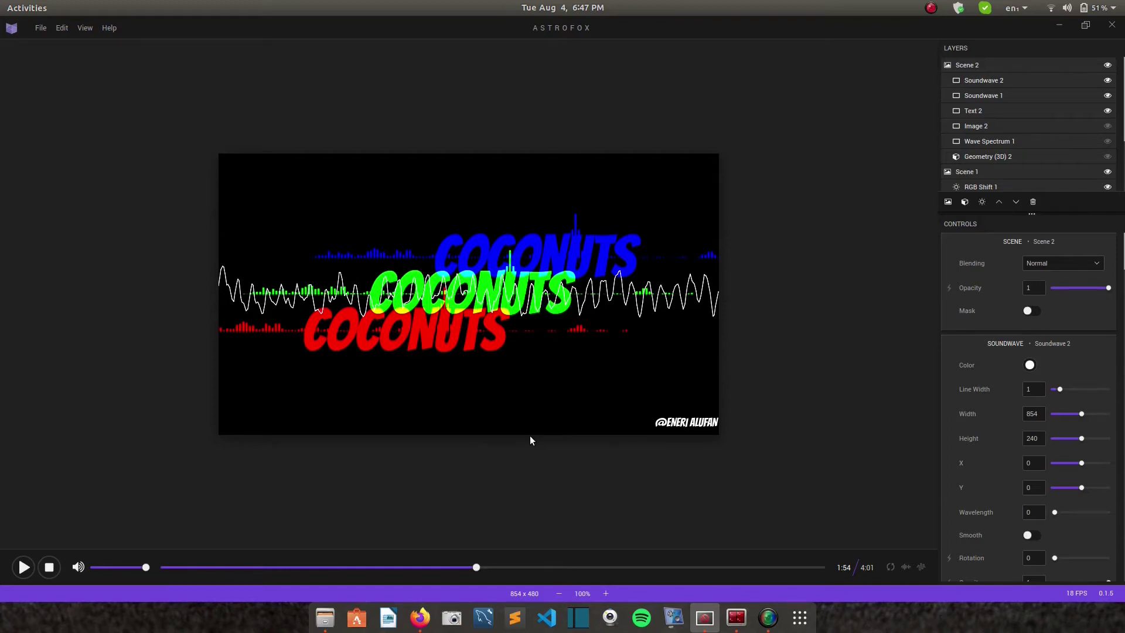
# Play the coconuts project preview from 1:54 and turn the system volume down
pyautogui.press('XF86AudioLowerVolume')
pyautogui.press('XF86AudioLowerVolume')
pyautogui.press('XF86AudioLowerVolume')
pyautogui.press('XF86AudioLowerVolume')
pyautogui.press('XF86AudioLowerVolume')
pyautogui.press('XF86AudioLowerVolume')
pyautogui.press('XF86AudioLowerVolume')
pyautogui.press('XF86AudioLowerVolume')
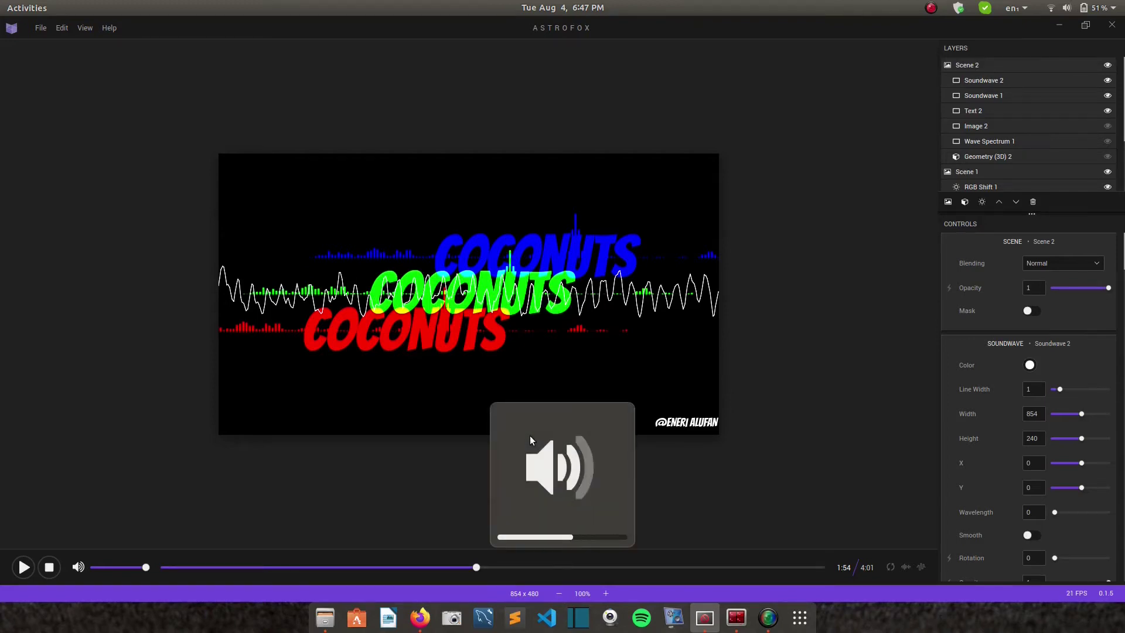
pyautogui.click(22, 567)
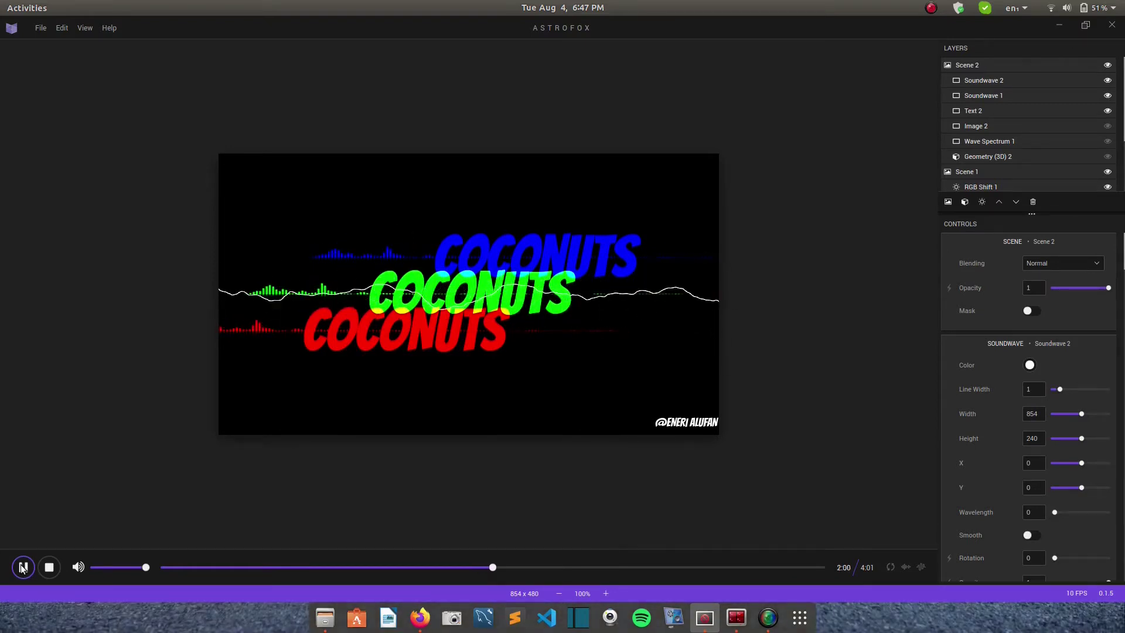
pyautogui.press('XF86AudioLowerVolume')
pyautogui.press('XF86AudioLowerVolume')
pyautogui.press('XF86AudioLowerVolume')
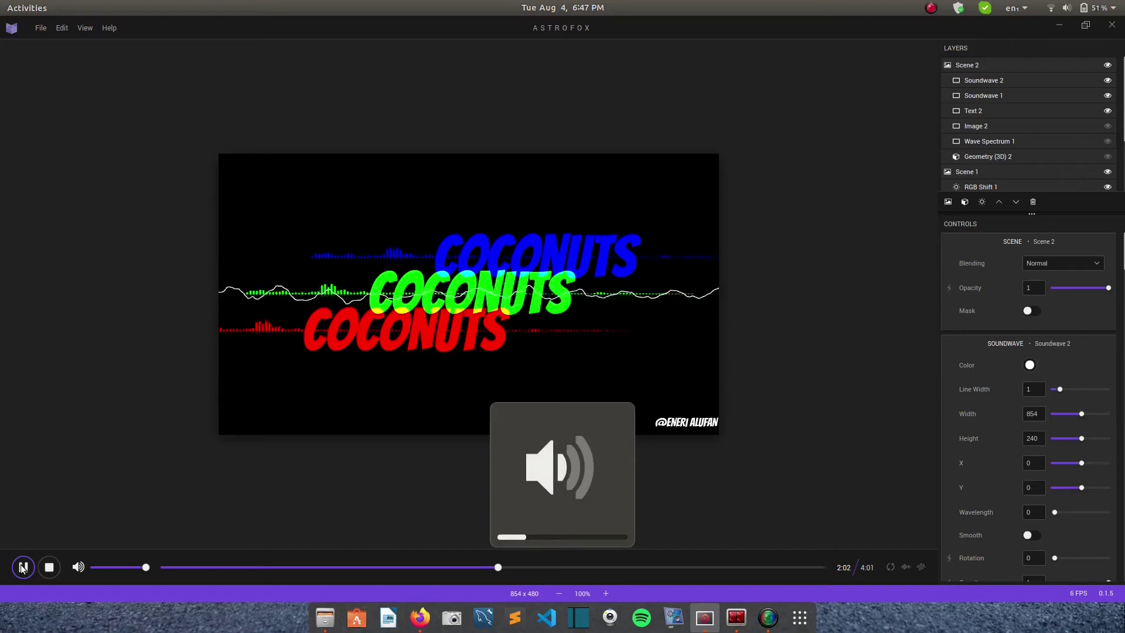
pyautogui.press('XF86AudioLowerVolume')
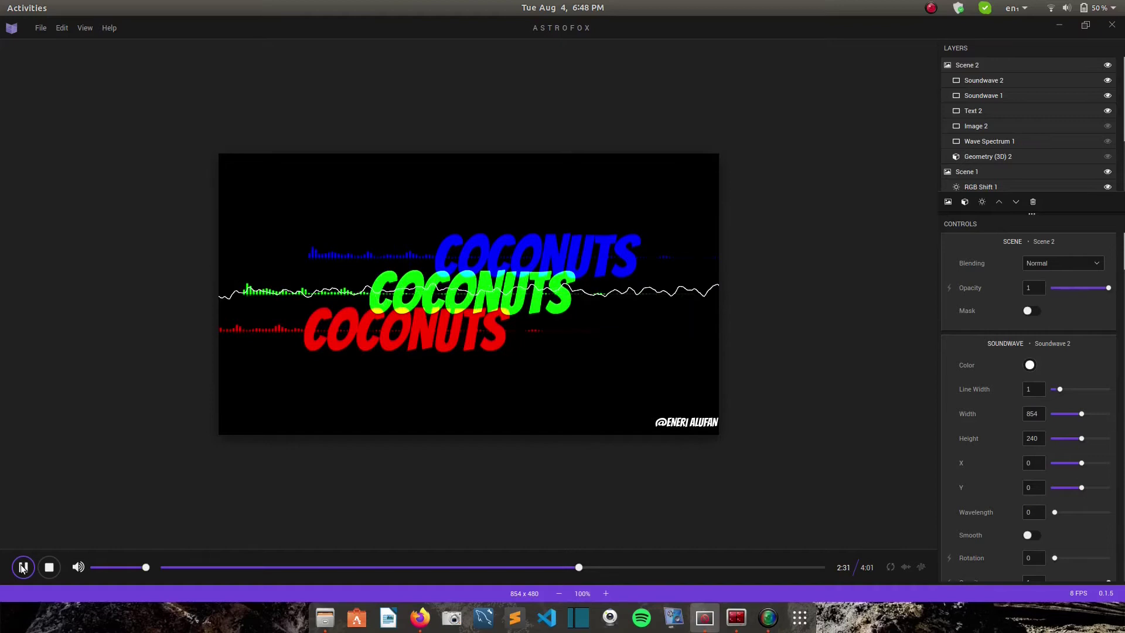
# Pause playback at 2:32 and create a new project with Text 1, Bar Spectrum 1 and Image 1
pyautogui.click(23, 569)
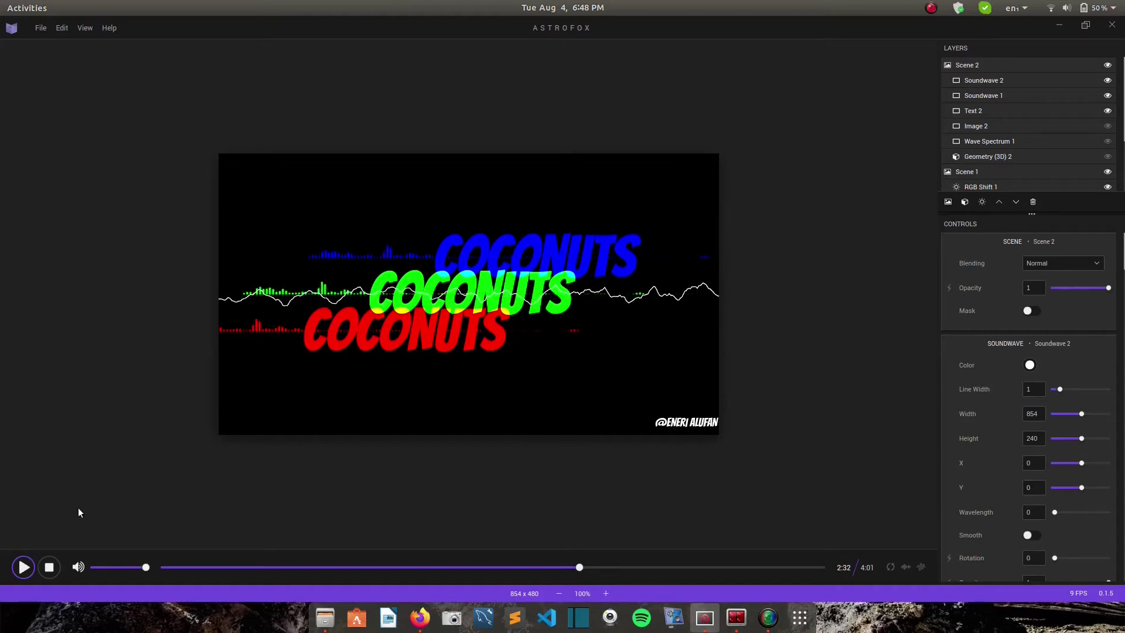
pyautogui.click(41, 30)
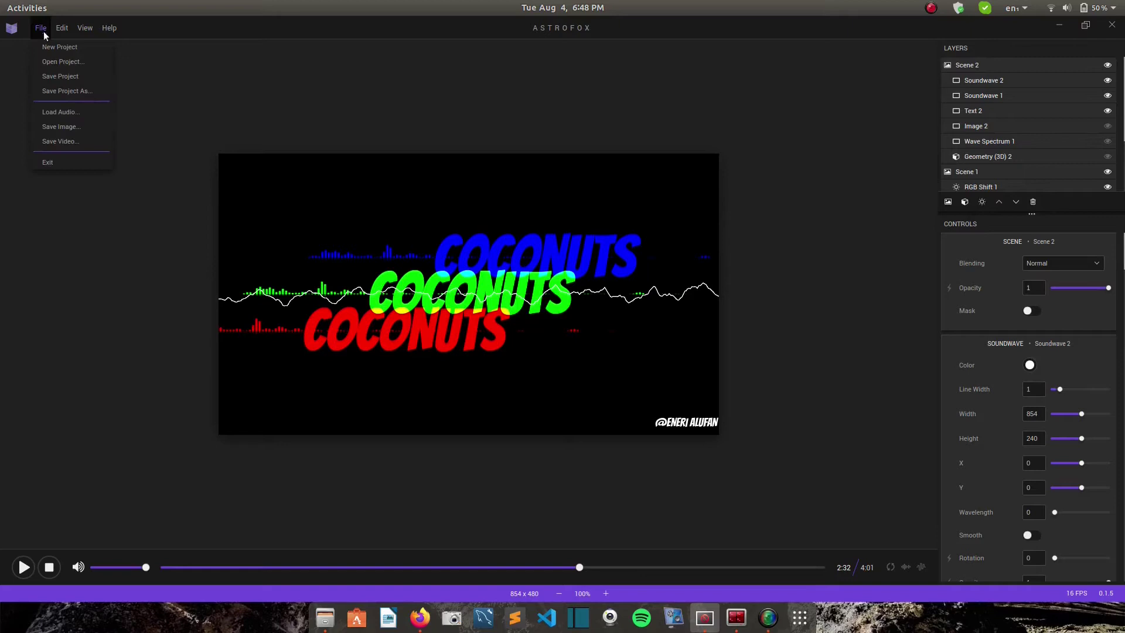
pyautogui.click(69, 49)
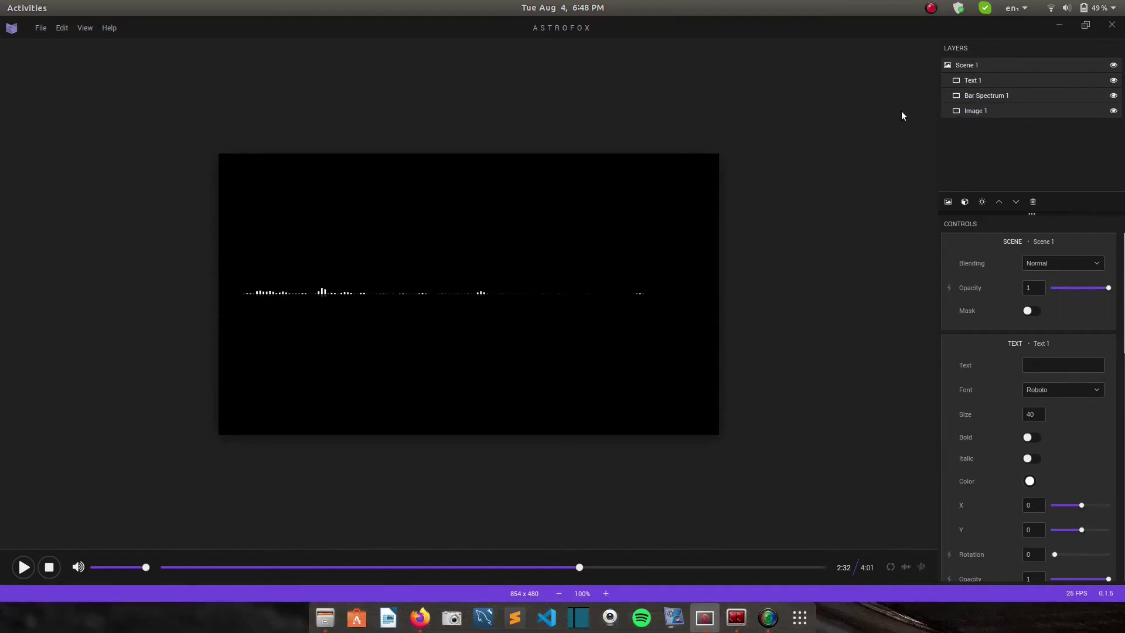
# Make Text 1 read 'VIDEO' in the Bangers font at size 100
pyautogui.click(979, 79)
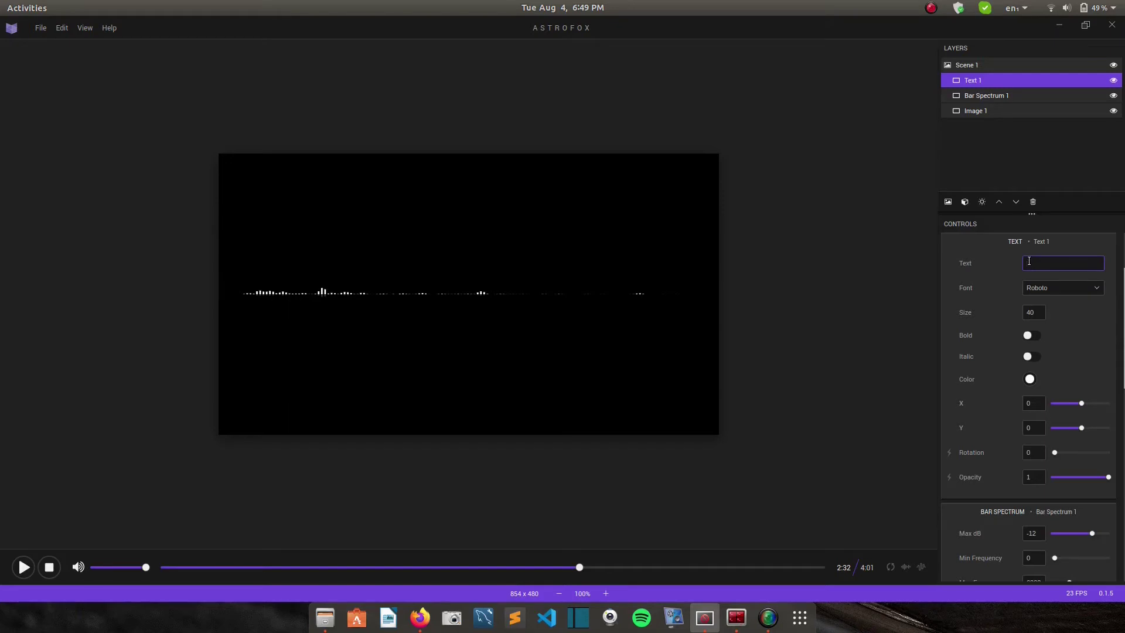
pyautogui.write('VIDEO')
pyautogui.click(1078, 289)
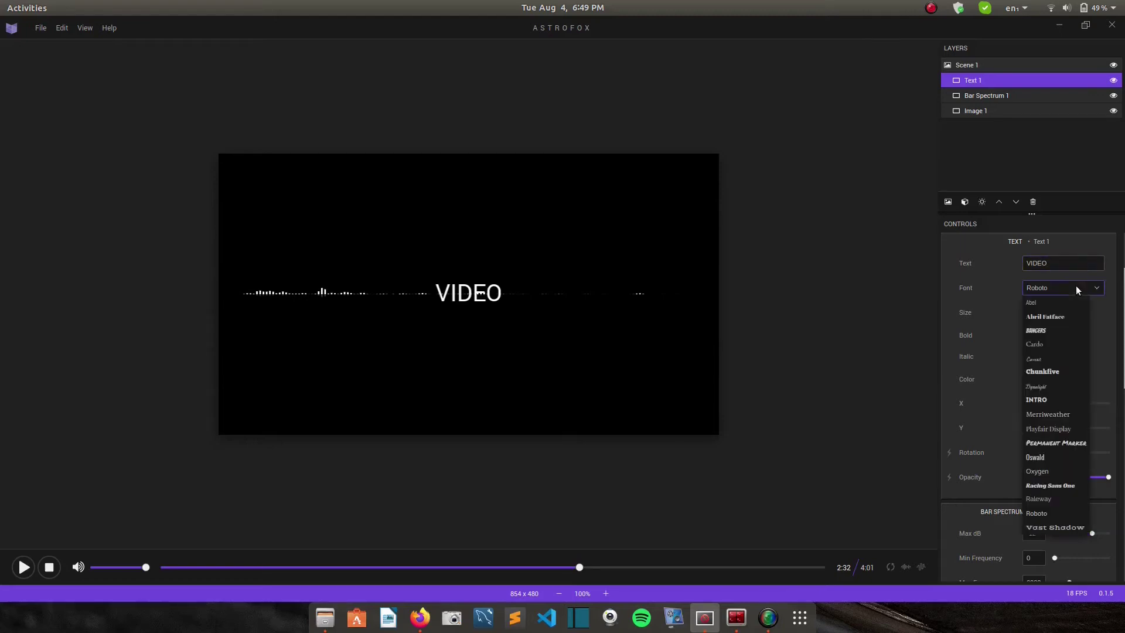
pyautogui.click(1048, 328)
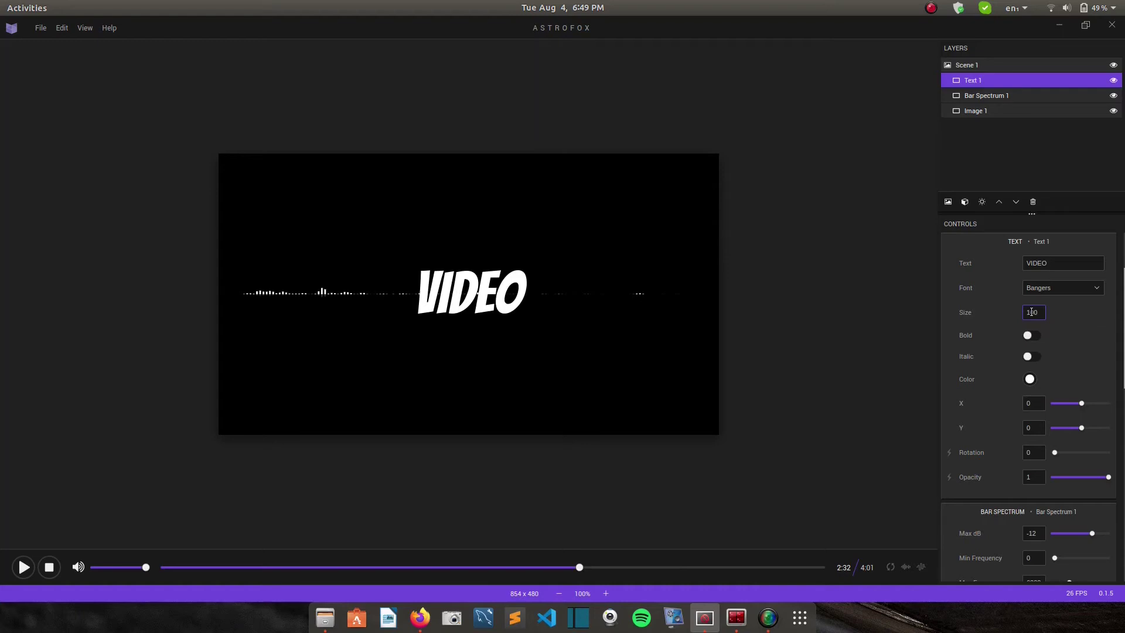
pyautogui.click(1030, 381)
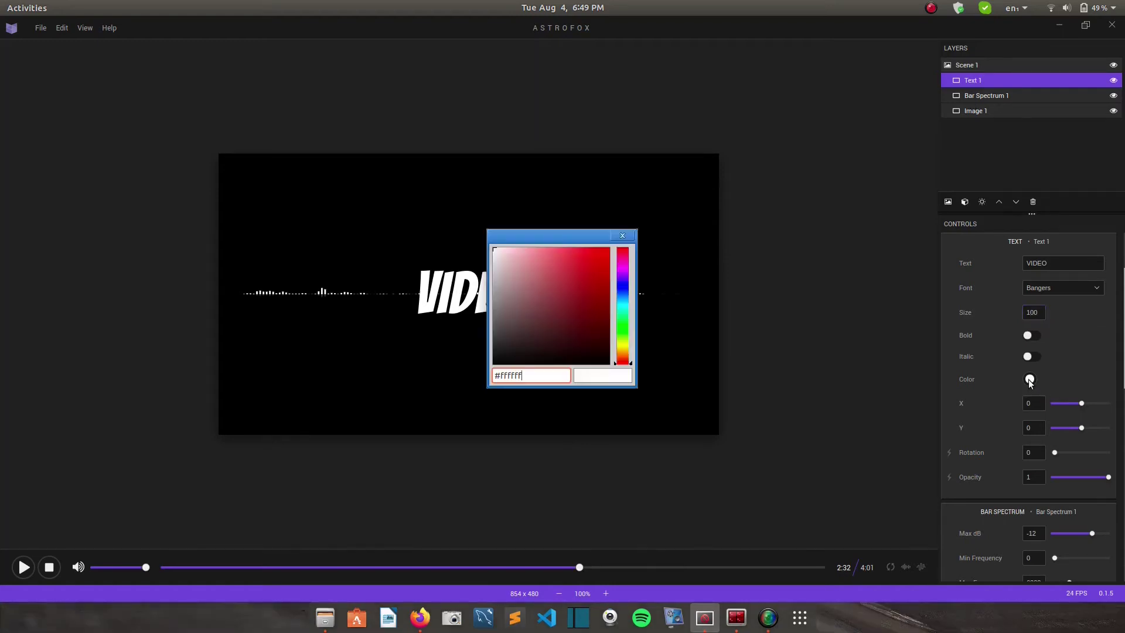
# Leave the VIDEO text white and settle Text 1's opacity at 0.88
pyautogui.click(622, 237)
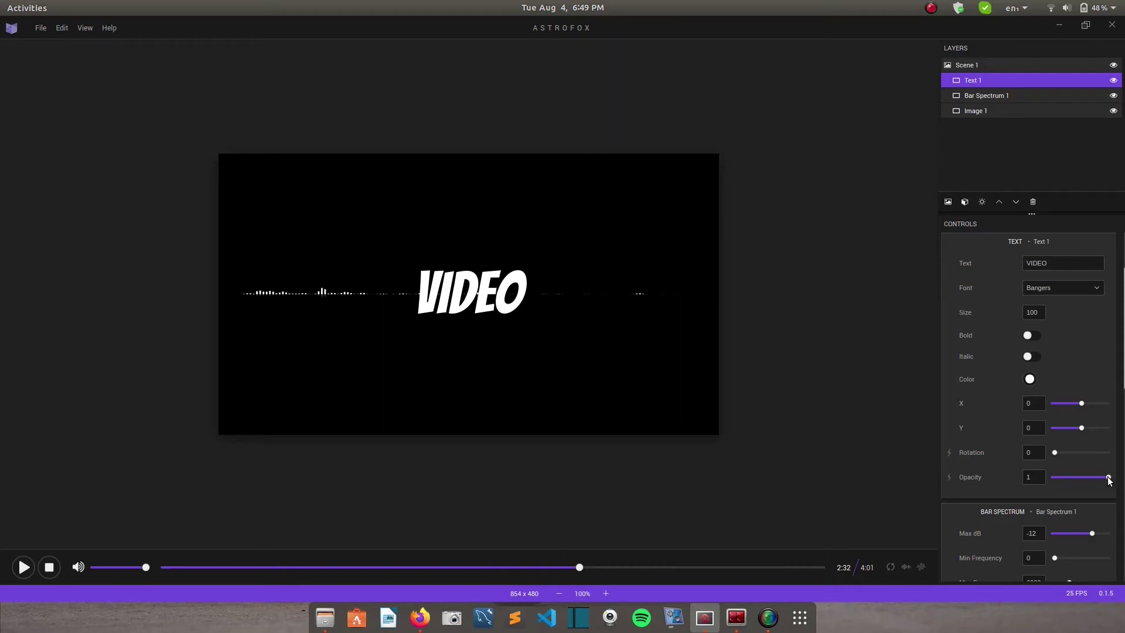
pyautogui.moveTo(1108, 478); pyautogui.dragTo(1061, 476)
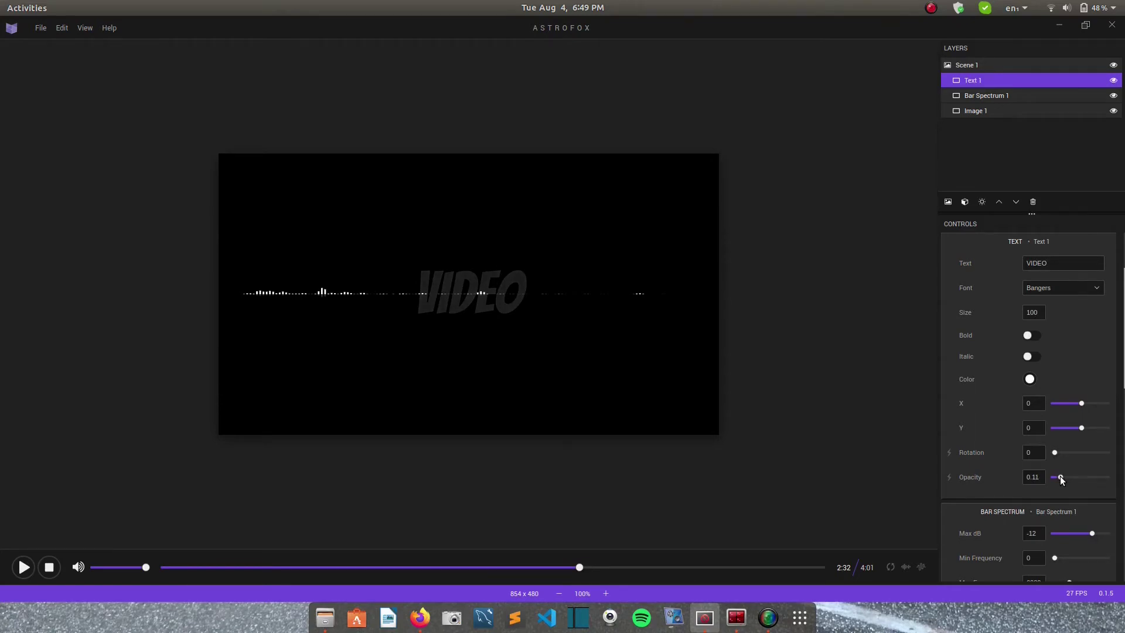
pyautogui.moveTo(1062, 479); pyautogui.dragTo(1124, 482)
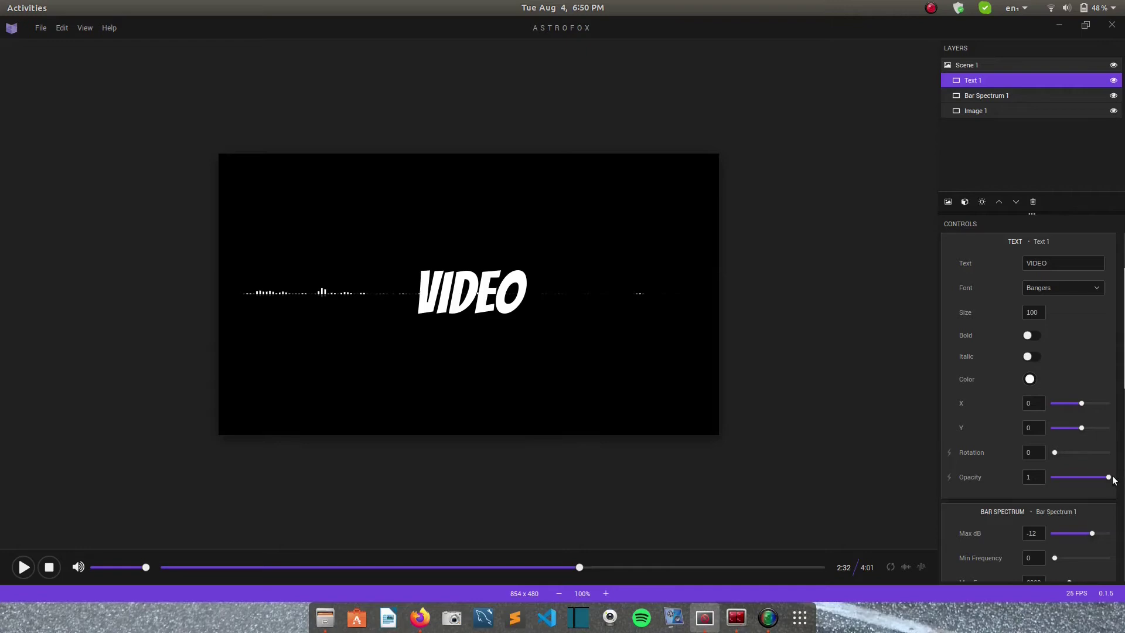
pyautogui.moveTo(1109, 477); pyautogui.dragTo(1103, 477)
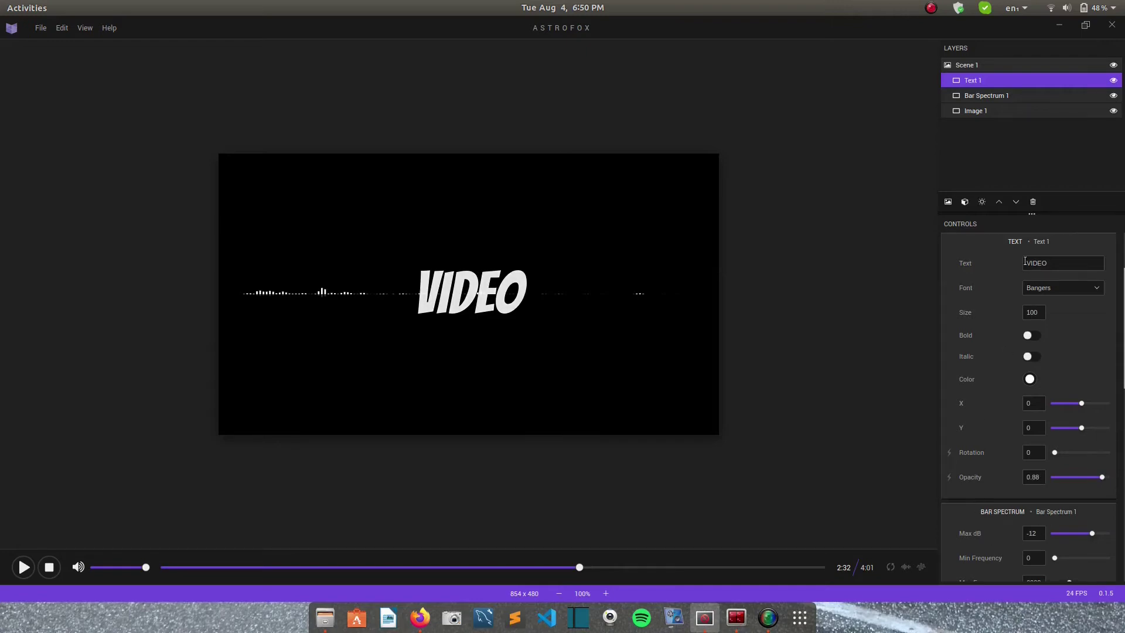
# Load mike-leite-summer-vibes.mp3 as the project's audio track
pyautogui.click(987, 97)
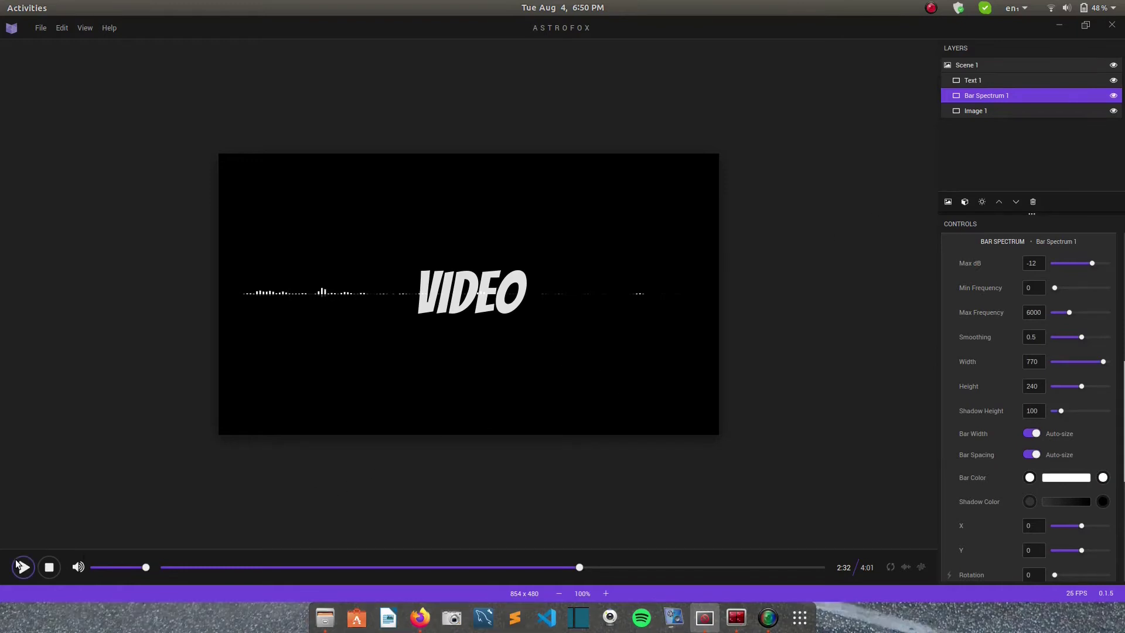
pyautogui.click(40, 29)
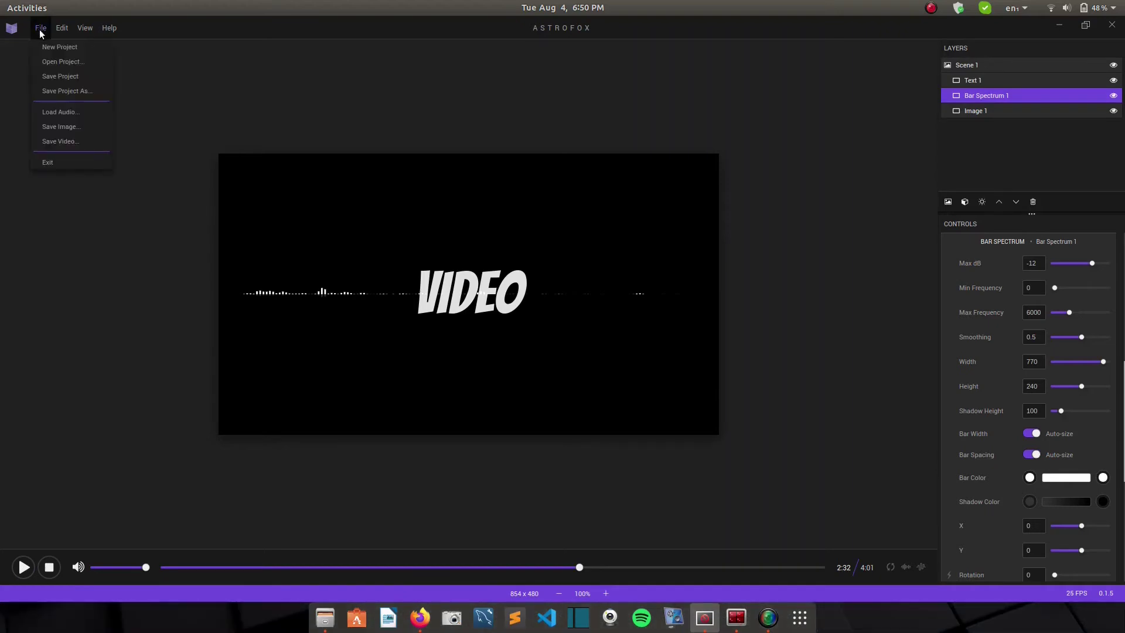
pyautogui.click(74, 113)
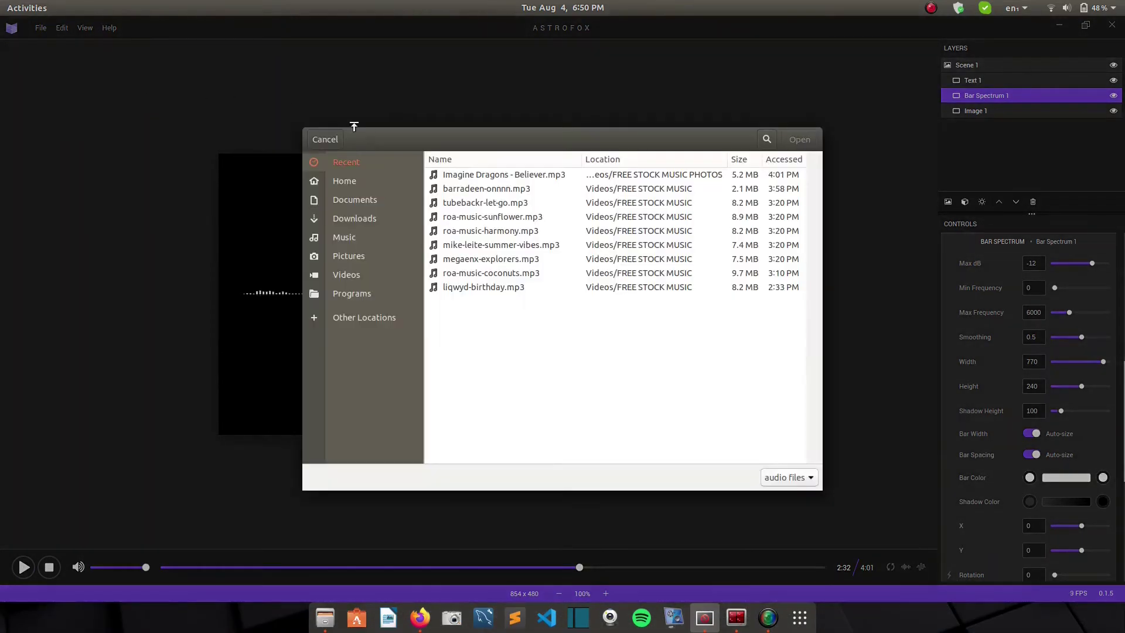
pyautogui.click(510, 245)
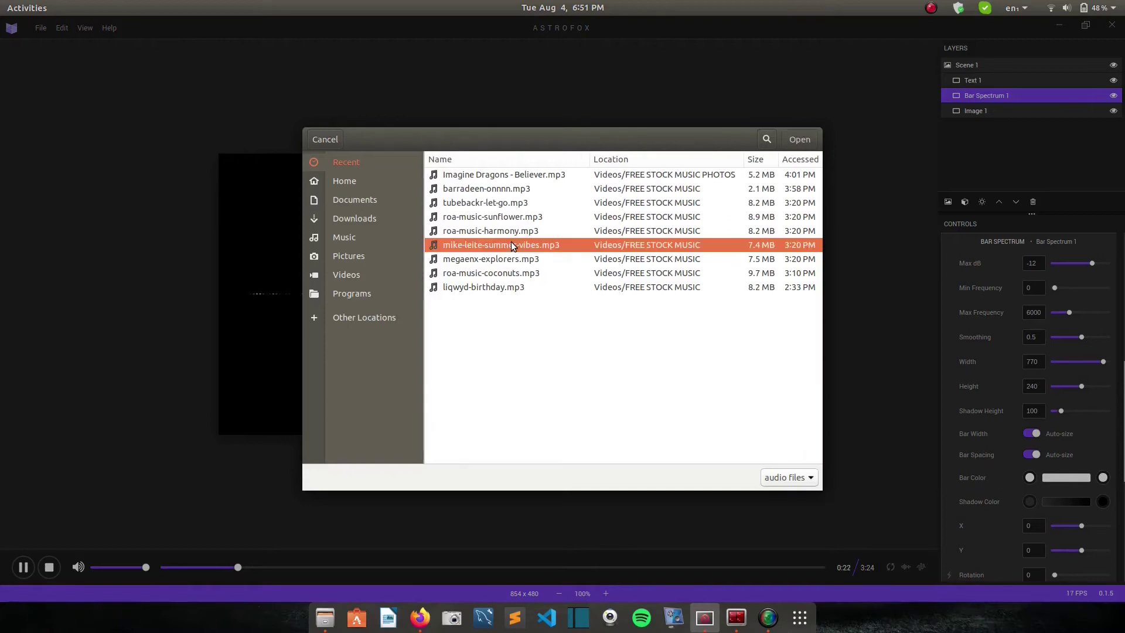
pyautogui.click(801, 141)
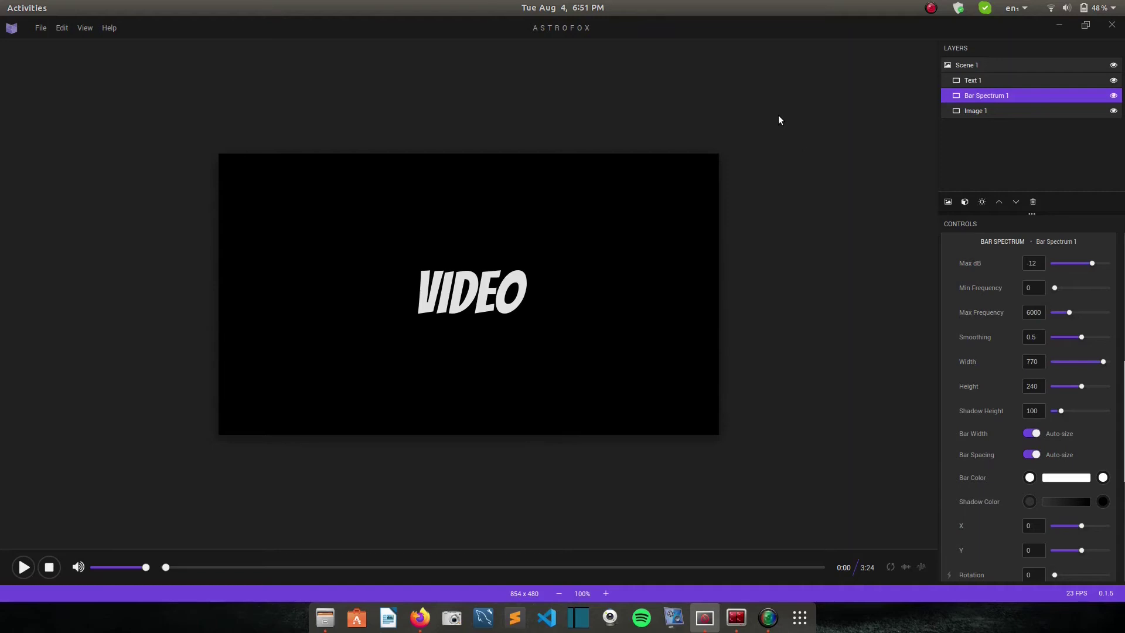
# Play the song and set Bar Spectrum 1 to X 37, Y -42 and height 480
pyautogui.press('space')
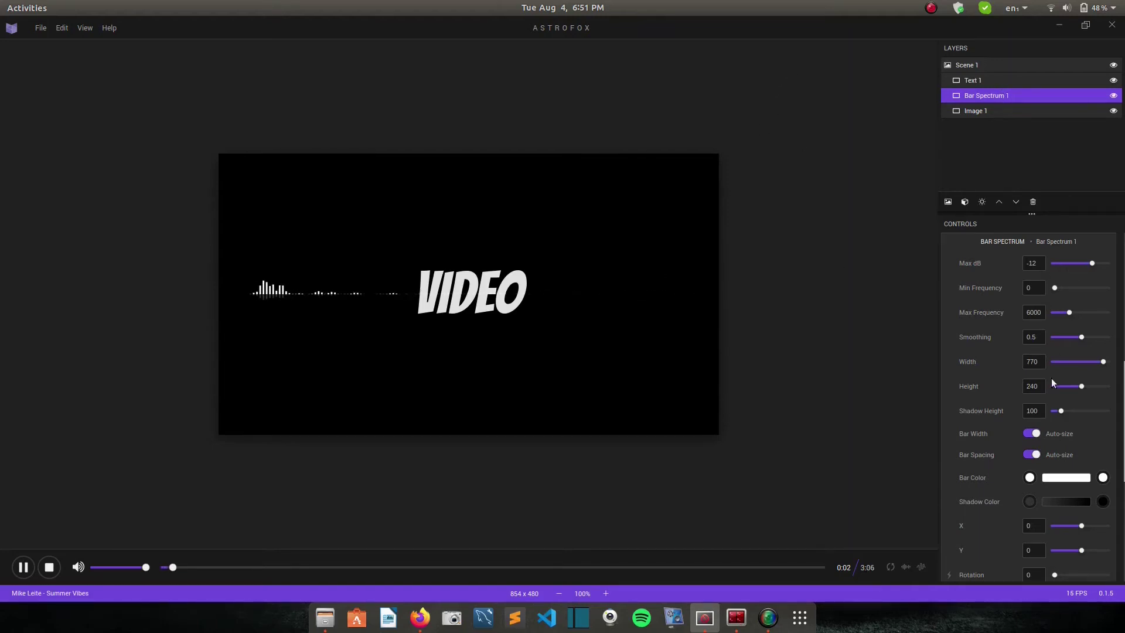
pyautogui.scroll(-1, 1049, 456)
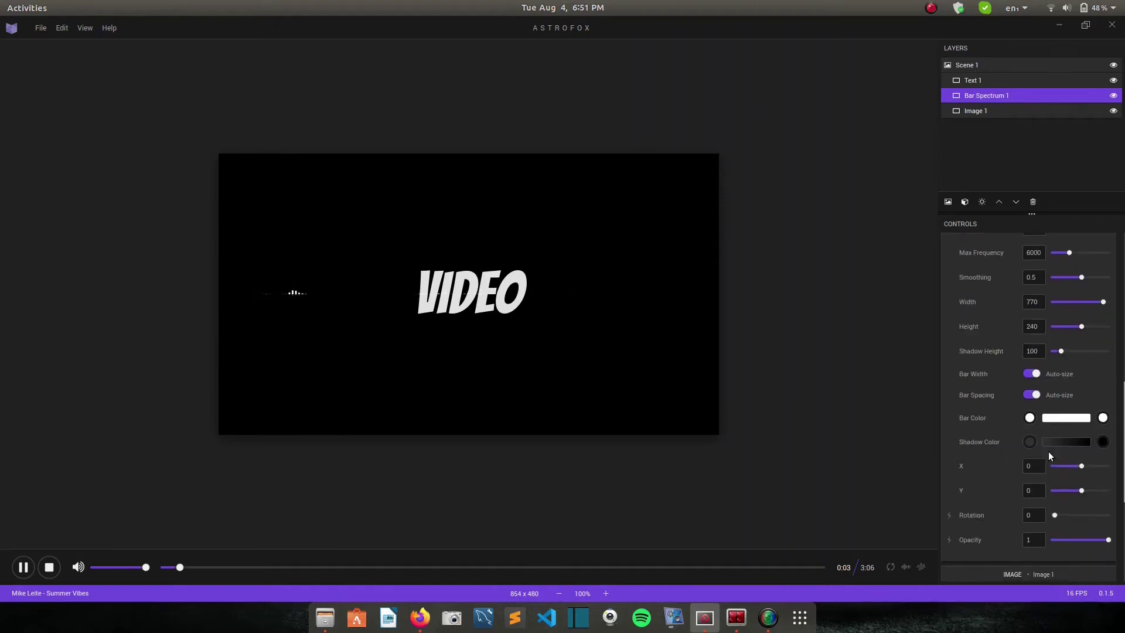
pyautogui.scroll(-1, 1049, 455)
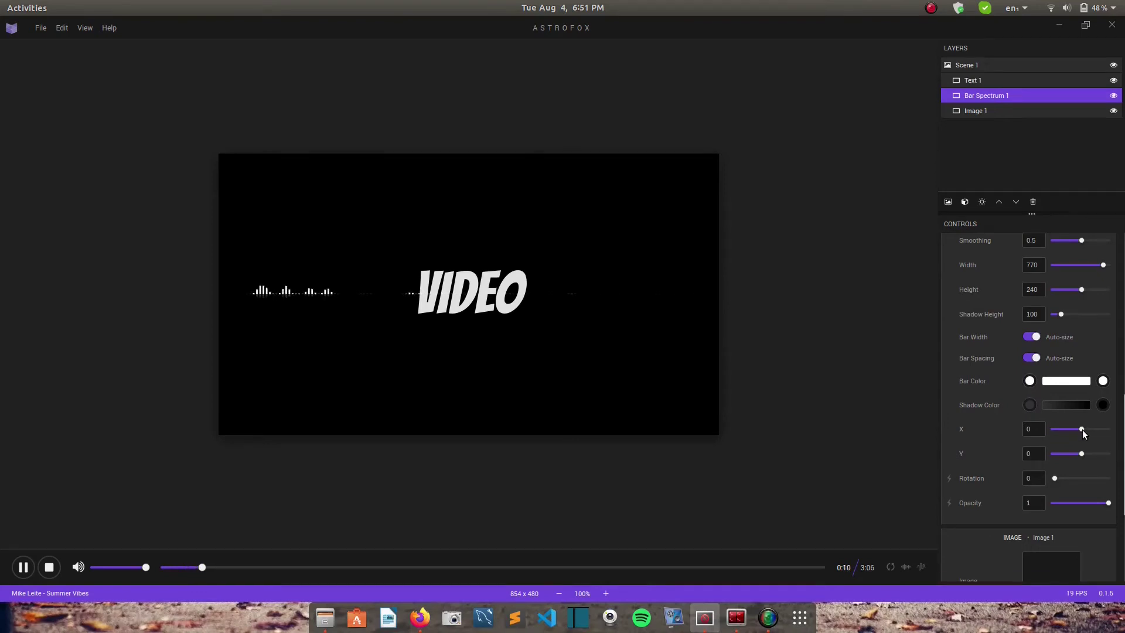
pyautogui.moveTo(1080, 428)
pyautogui.mouseDown()
pyautogui.moveTo(1096, 428)
pyautogui.moveTo(1082, 428)
pyautogui.mouseUp()
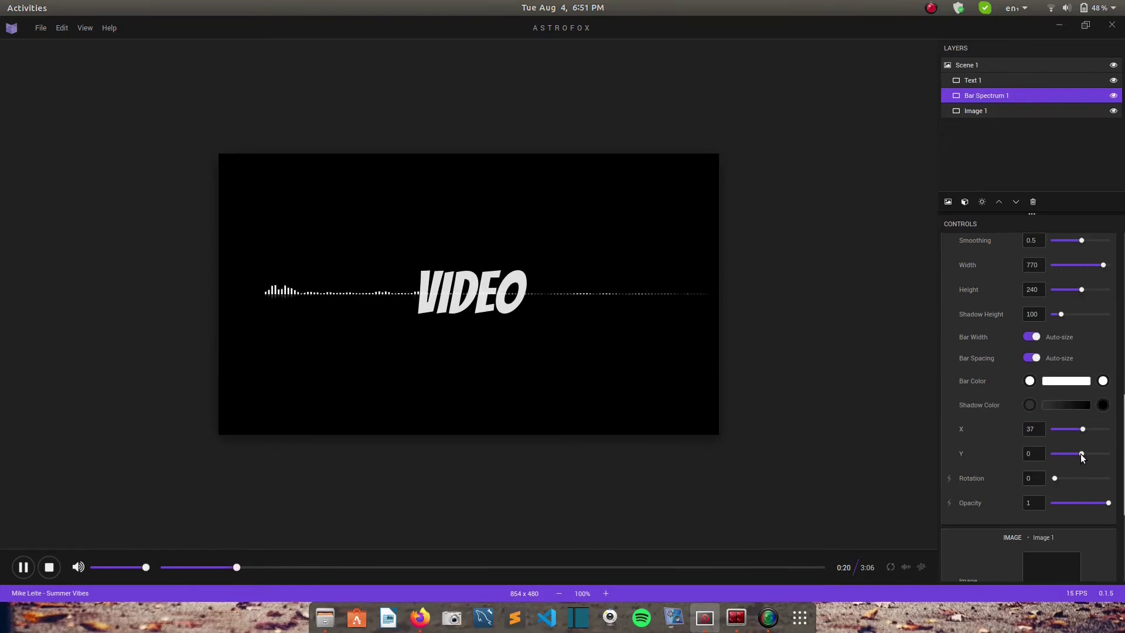
pyautogui.moveTo(1081, 453)
pyautogui.mouseDown()
pyautogui.moveTo(1068, 453)
pyautogui.moveTo(1091, 453)
pyautogui.moveTo(1078, 449)
pyautogui.mouseUp()
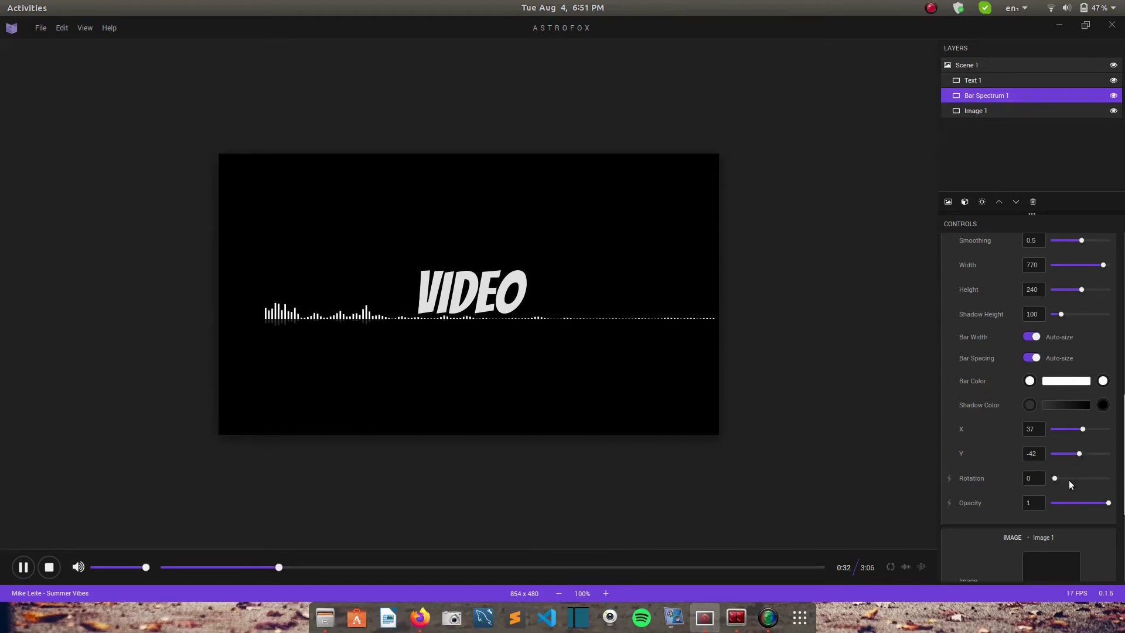
pyautogui.moveTo(1053, 478)
pyautogui.mouseDown()
pyautogui.moveTo(1085, 476)
pyautogui.moveTo(1049, 477)
pyautogui.mouseUp()
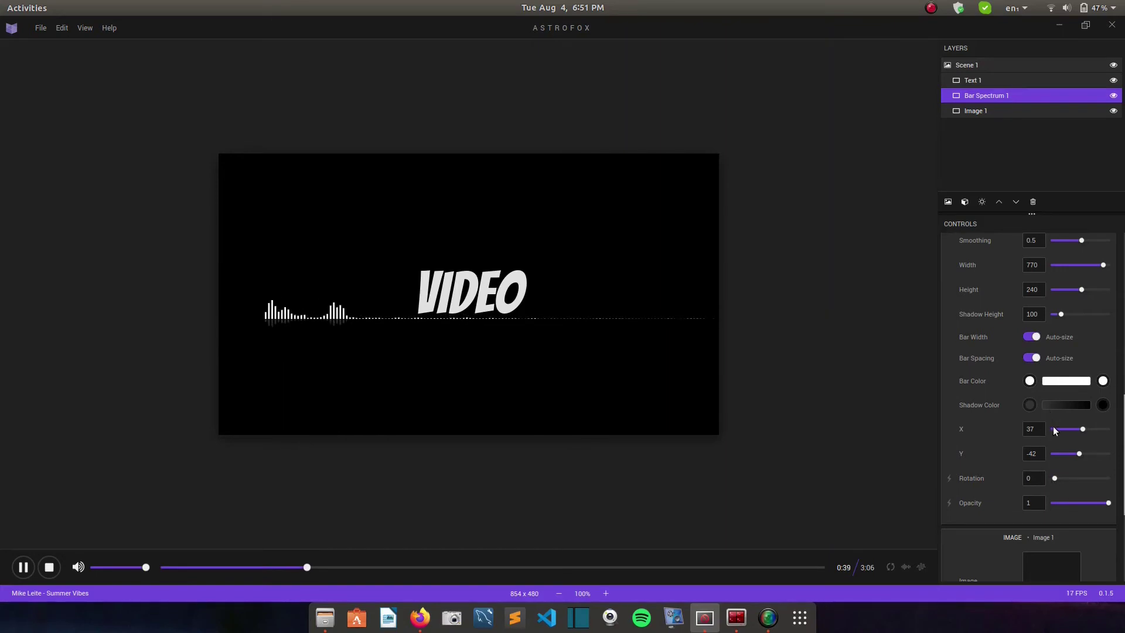
pyautogui.scroll(-1, 1054, 441)
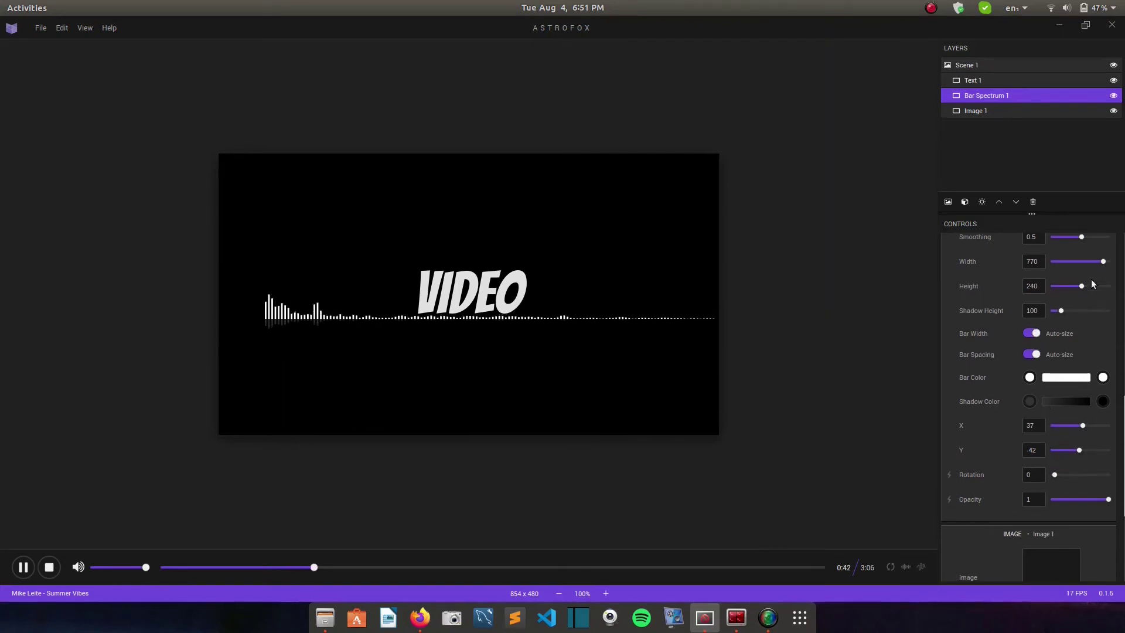
pyautogui.moveTo(1082, 286); pyautogui.dragTo(1115, 287)
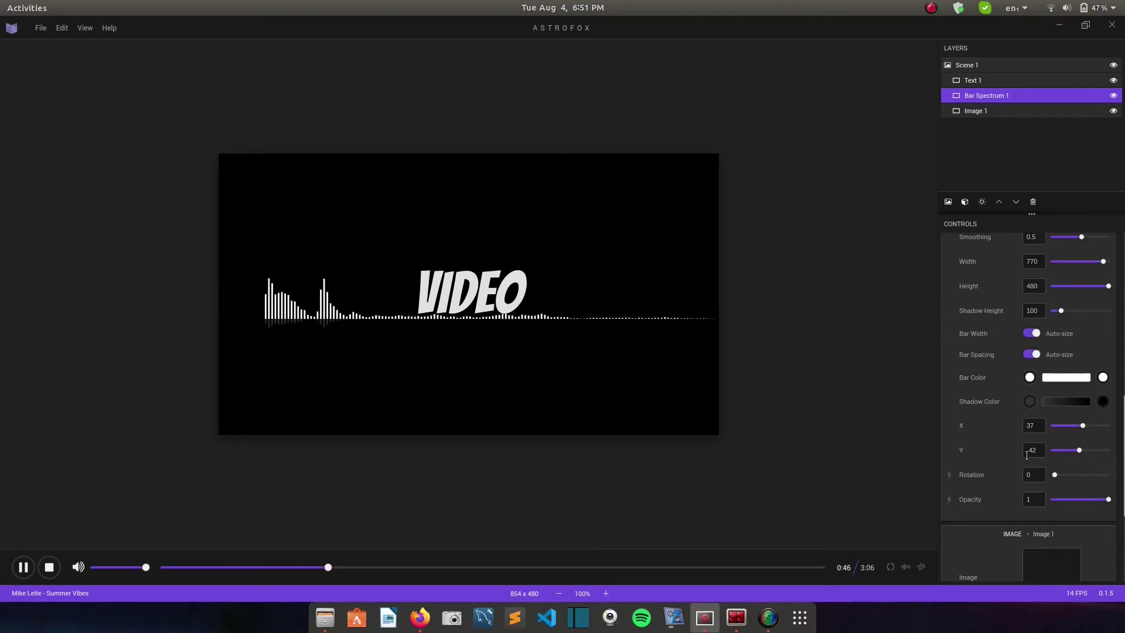
pyautogui.scroll(-3, 1027, 455)
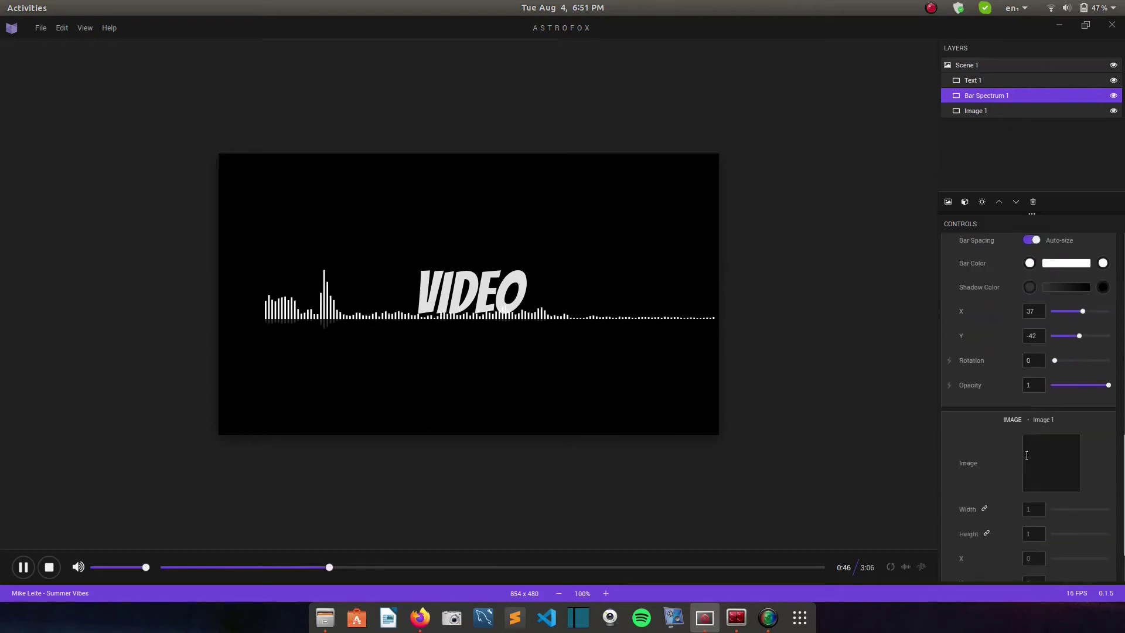
# Select the Image 1 layer and bring the Scene and Text controls back into view
pyautogui.click(999, 110)
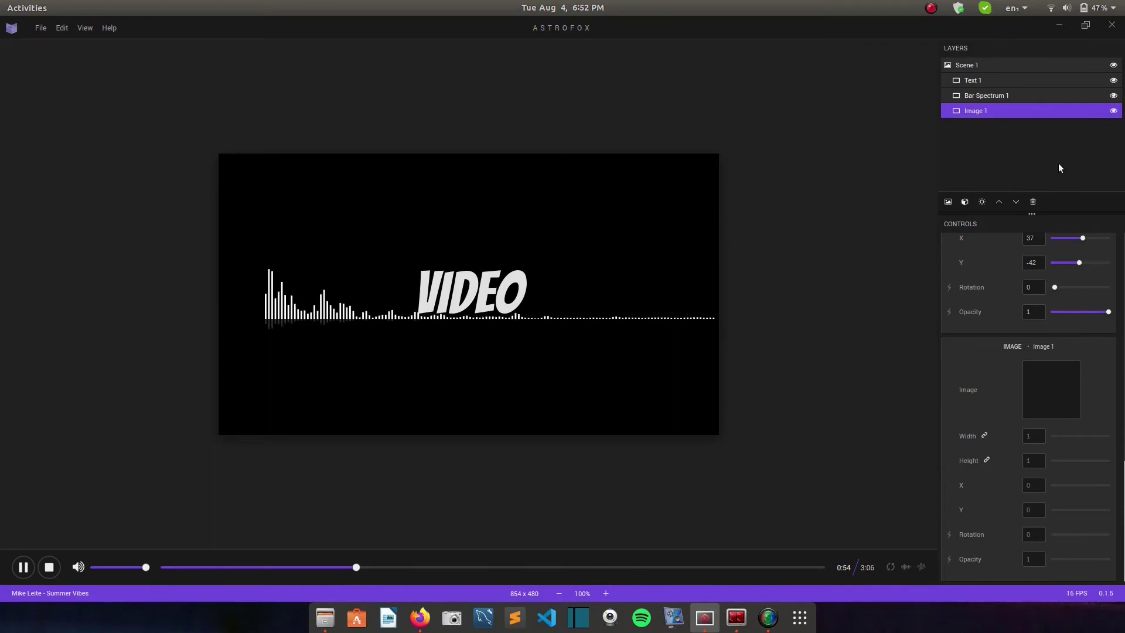
pyautogui.scroll(5, 1001, 267)
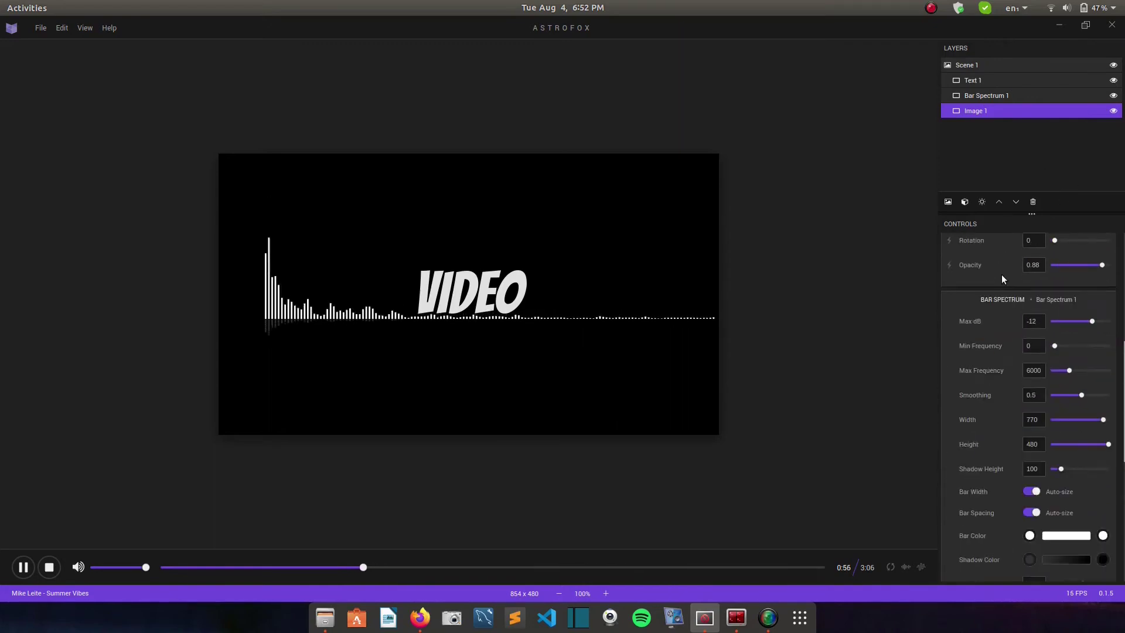
pyautogui.scroll(5, 1001, 274)
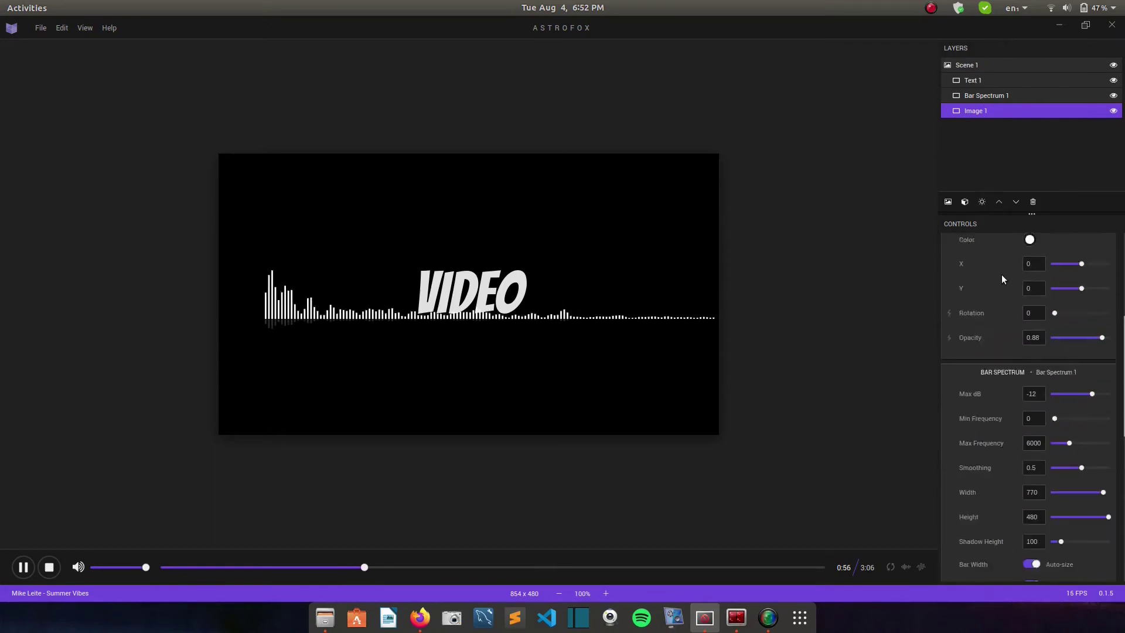
# Add a Geometry (3D) layer with Tetrahedron shape and Normal material
pyautogui.click(964, 202)
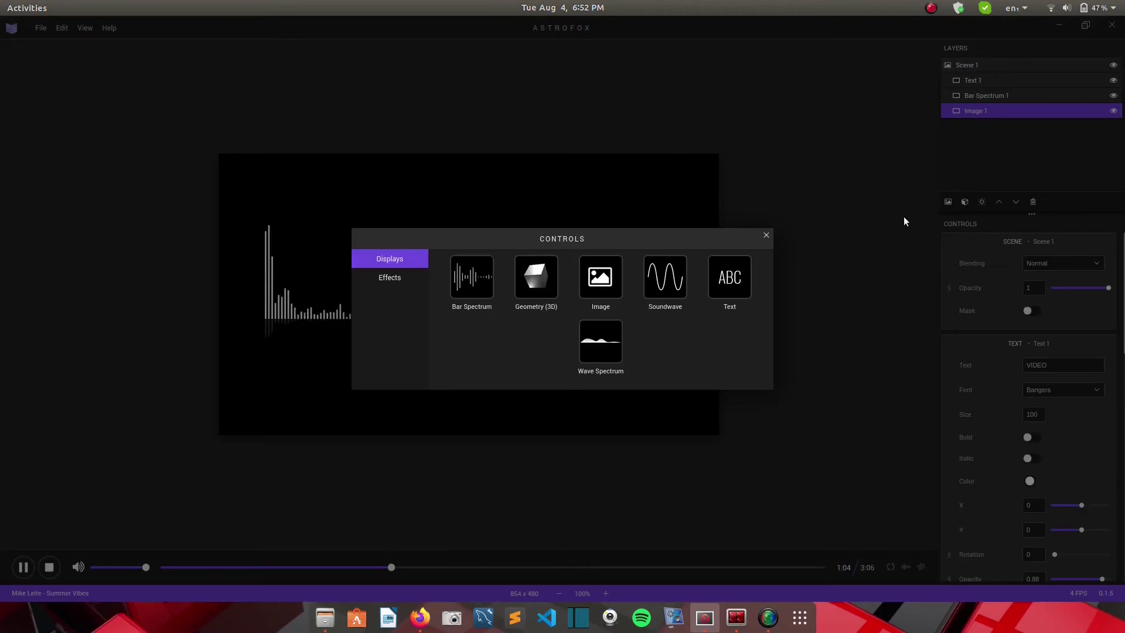
pyautogui.click(546, 276)
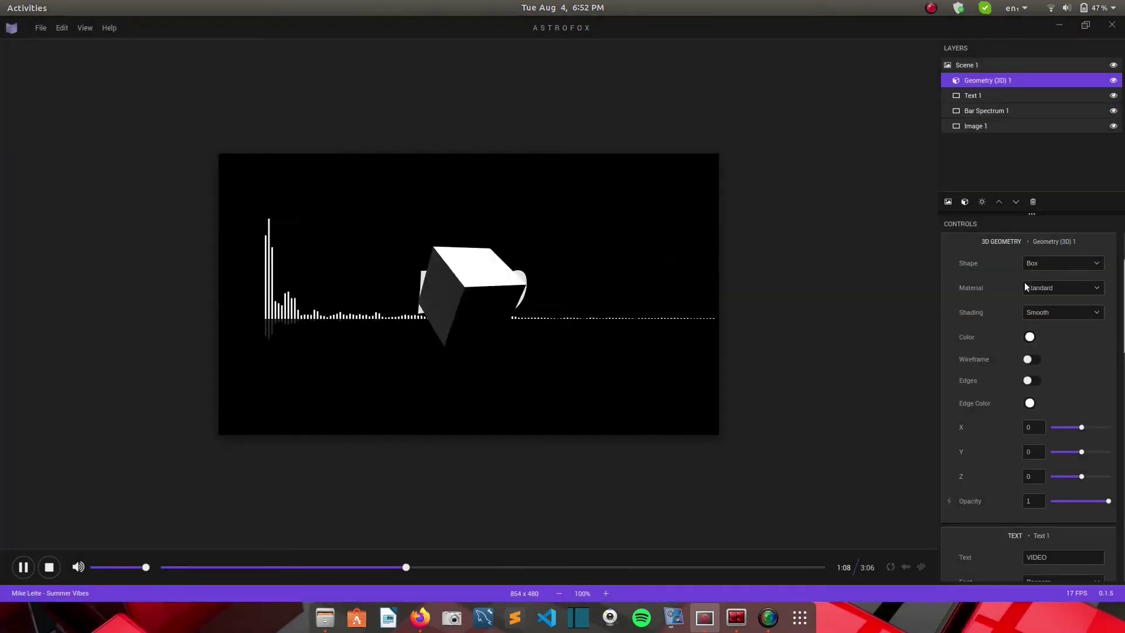
pyautogui.click(1102, 264)
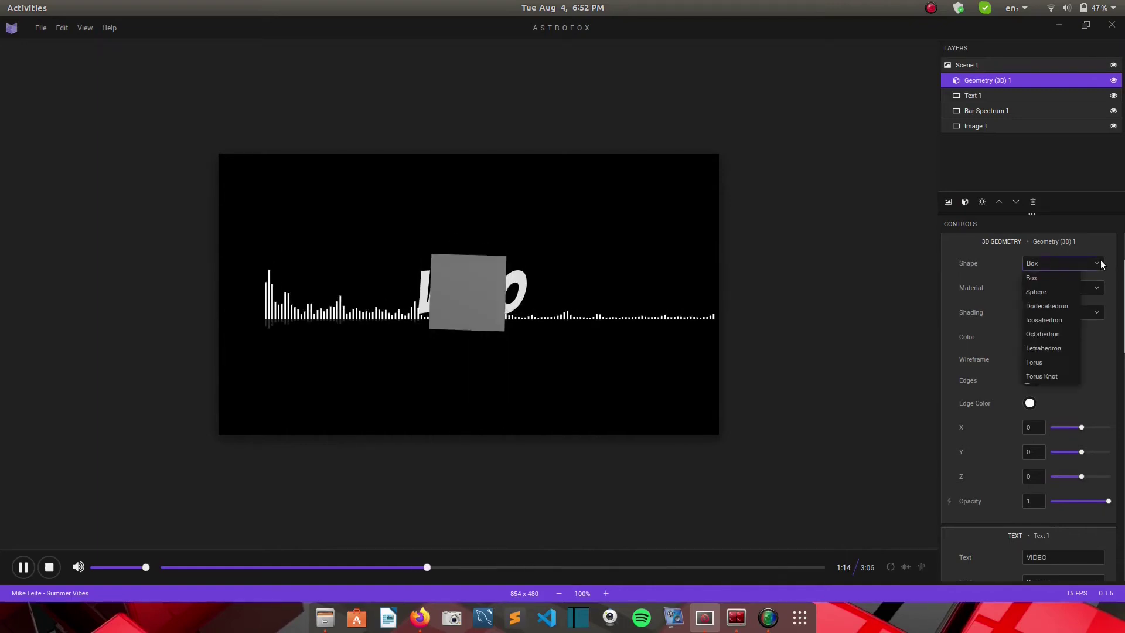
pyautogui.click(1047, 351)
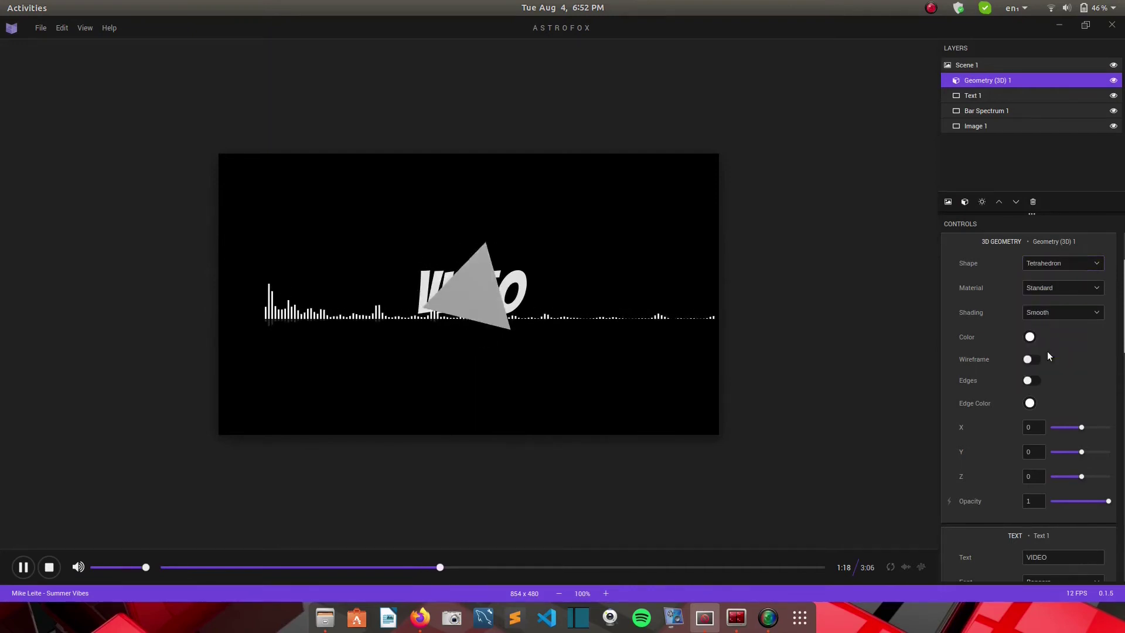
pyautogui.click(1095, 288)
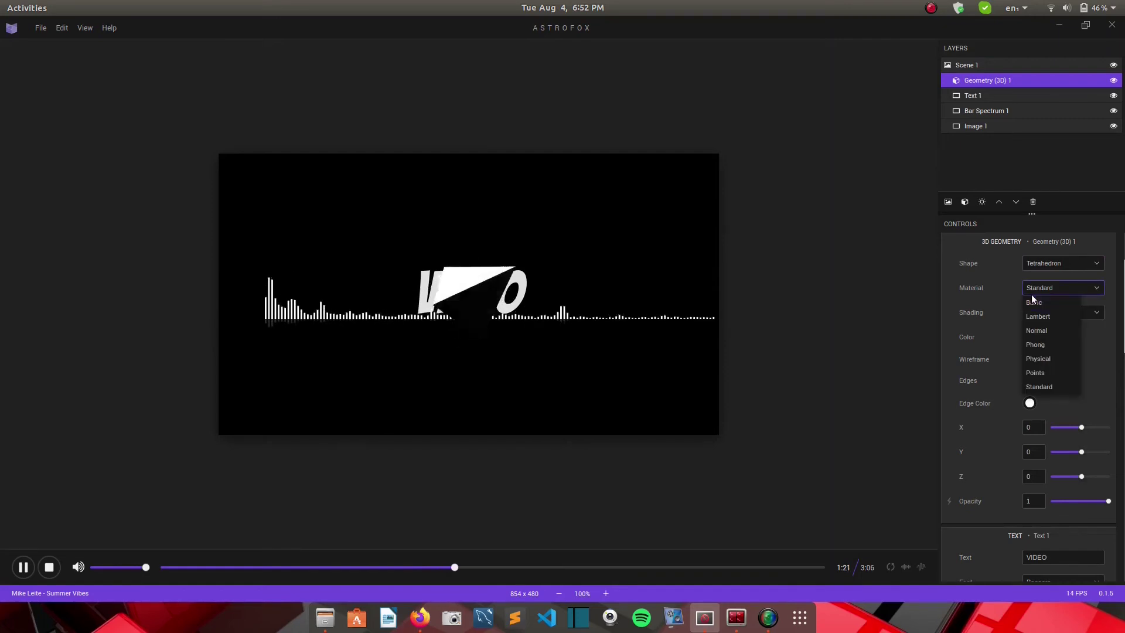
pyautogui.click(1035, 331)
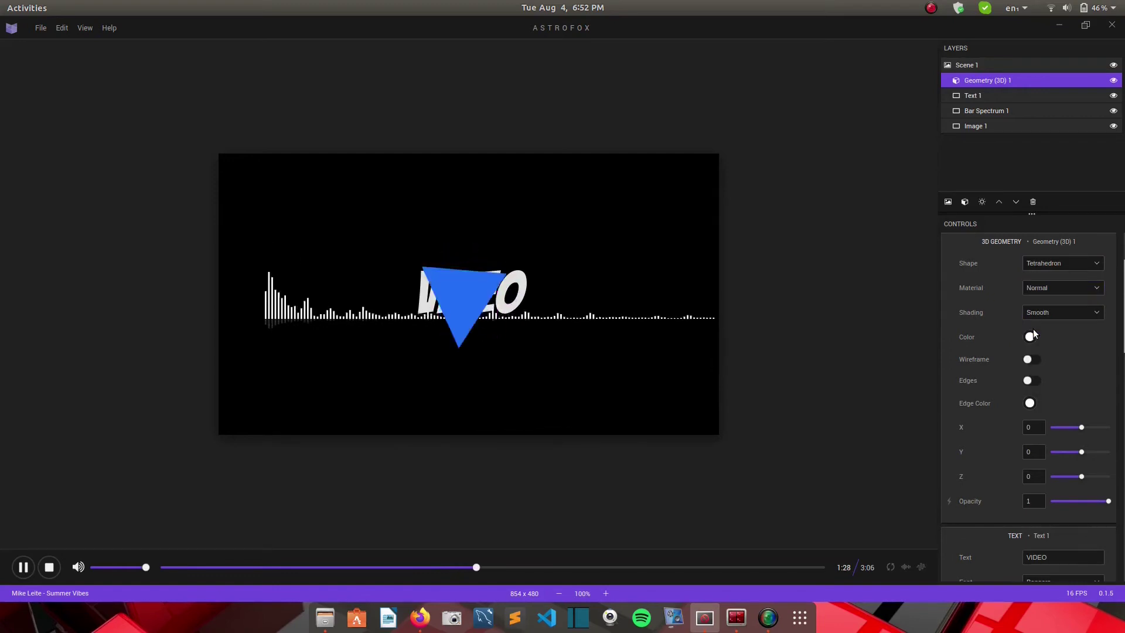
pyautogui.click(1099, 265)
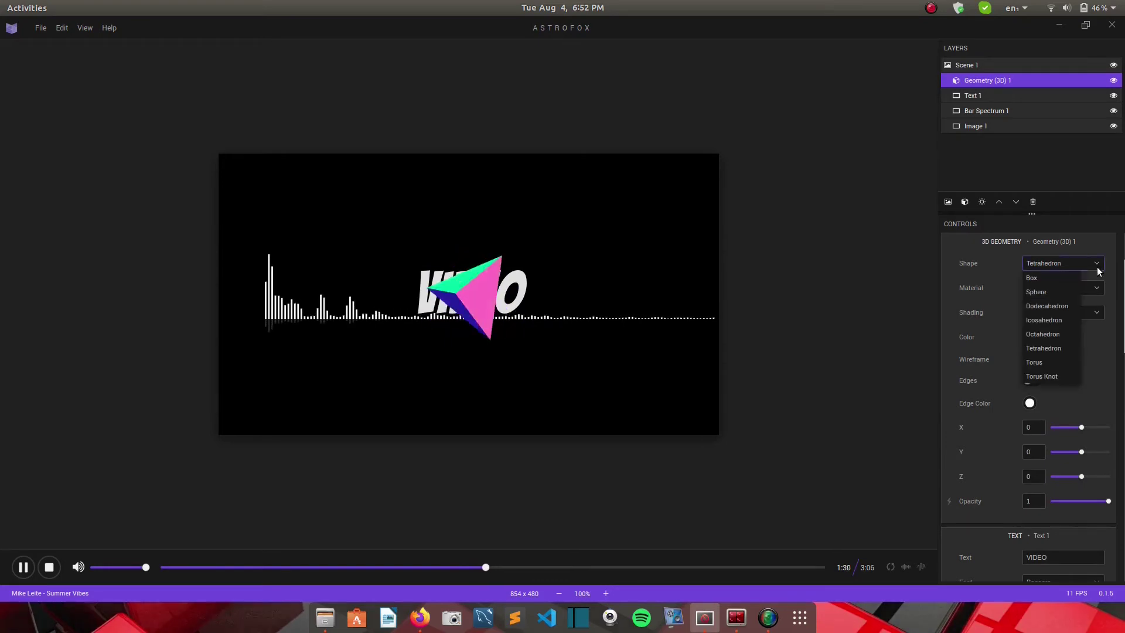
# Change the shape to a Box at X -11, Y 0, Z 261 with 0.51 opacity
pyautogui.click(1038, 280)
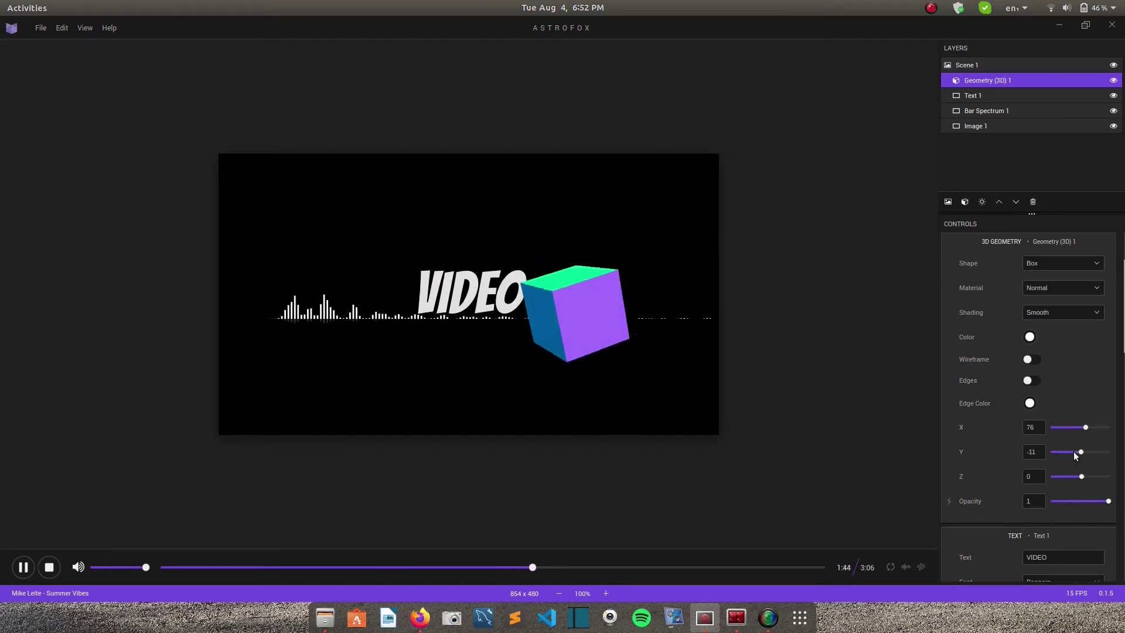
pyautogui.moveTo(1072, 453); pyautogui.dragTo(1080, 452)
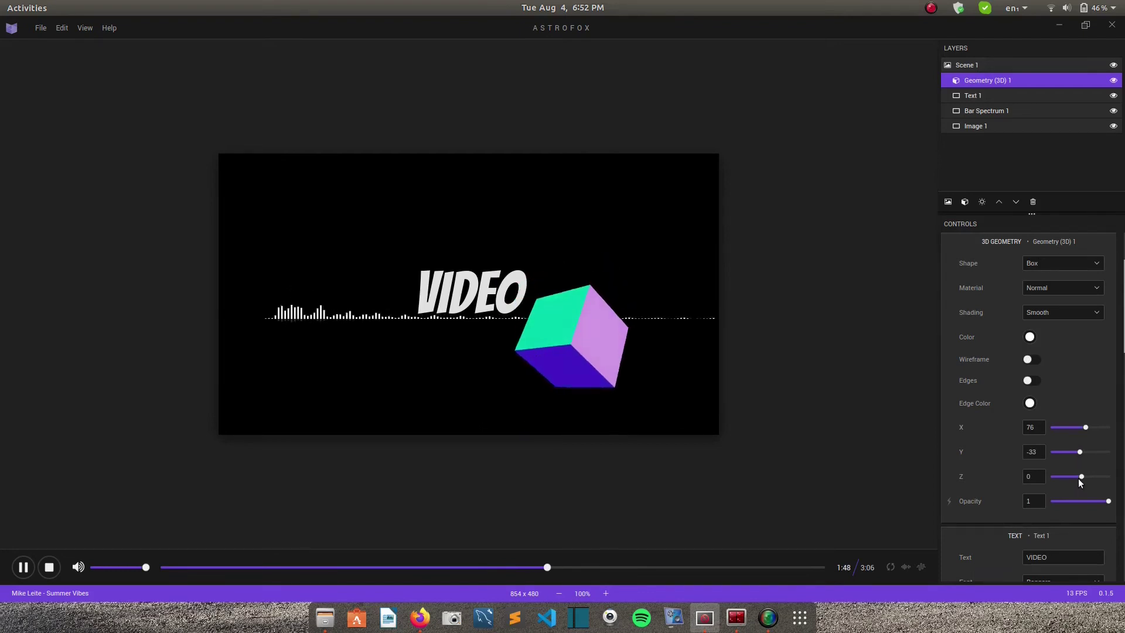
pyautogui.moveTo(1081, 476); pyautogui.dragTo(1075, 476)
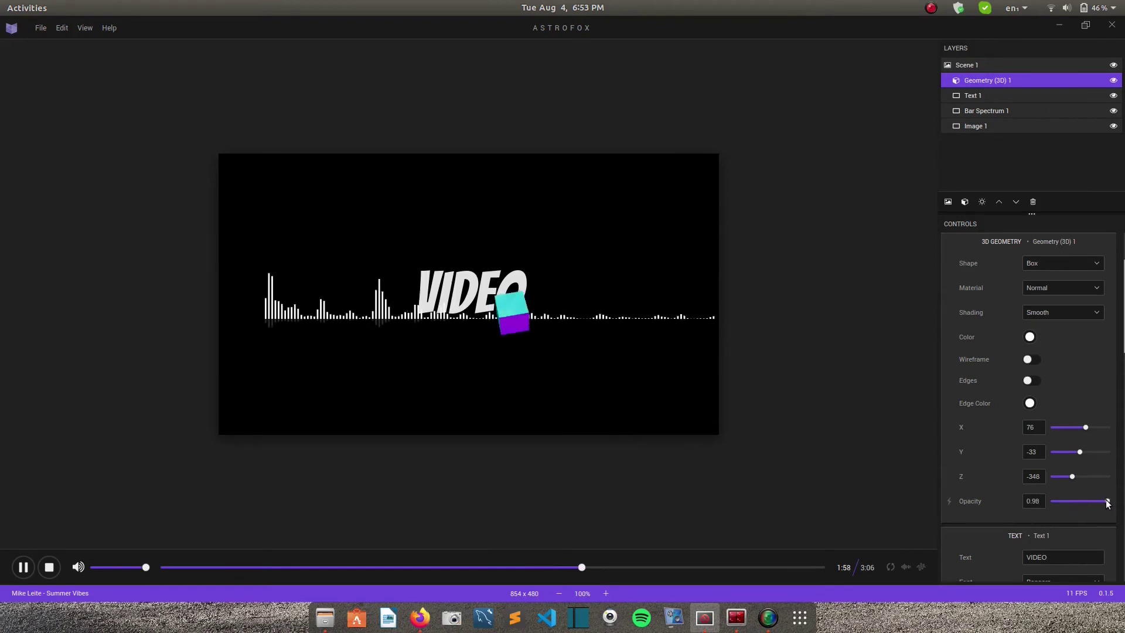
pyautogui.moveTo(1106, 500); pyautogui.dragTo(1070, 500)
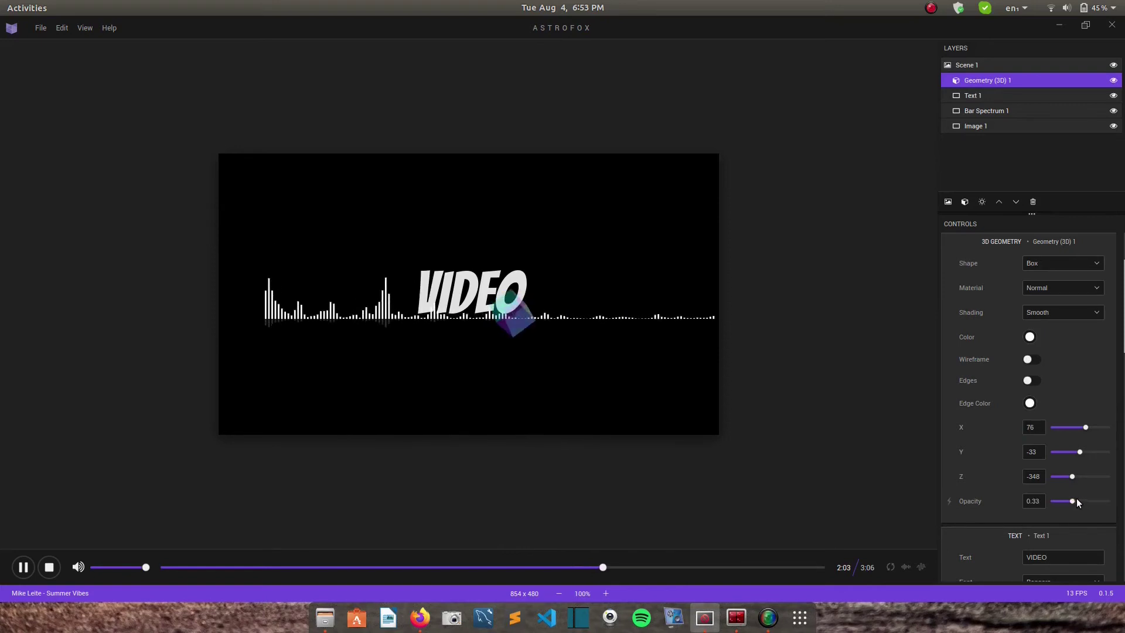
pyautogui.moveTo(1082, 502); pyautogui.dragTo(1082, 476)
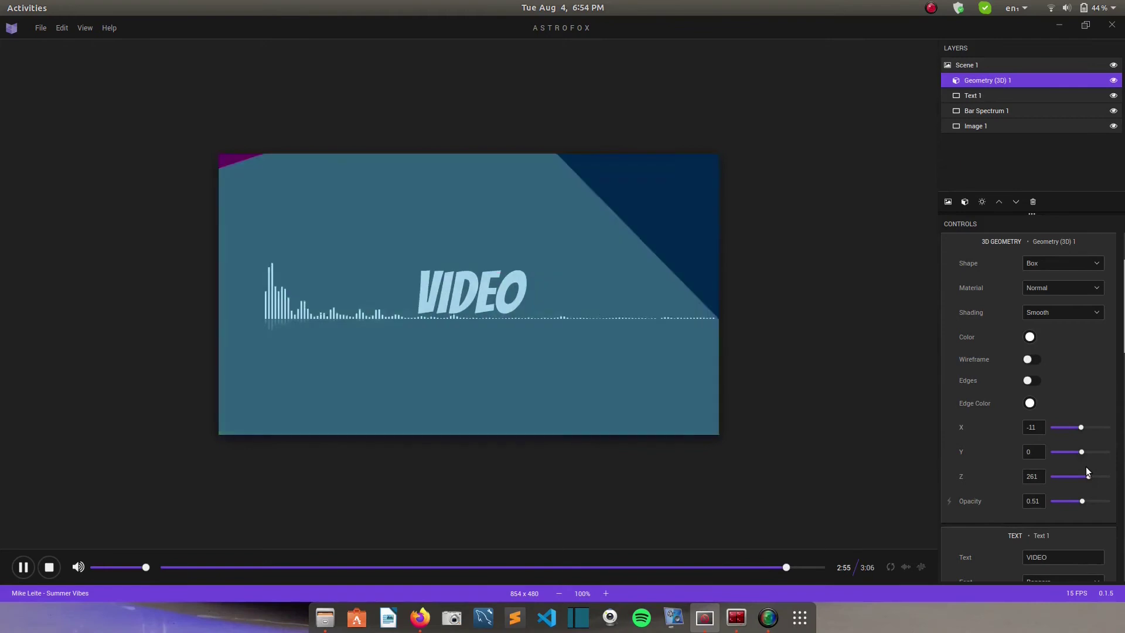
# Add an RGB Shift effect, play the visual, and set offset 204 and angle 145
pyautogui.click(965, 203)
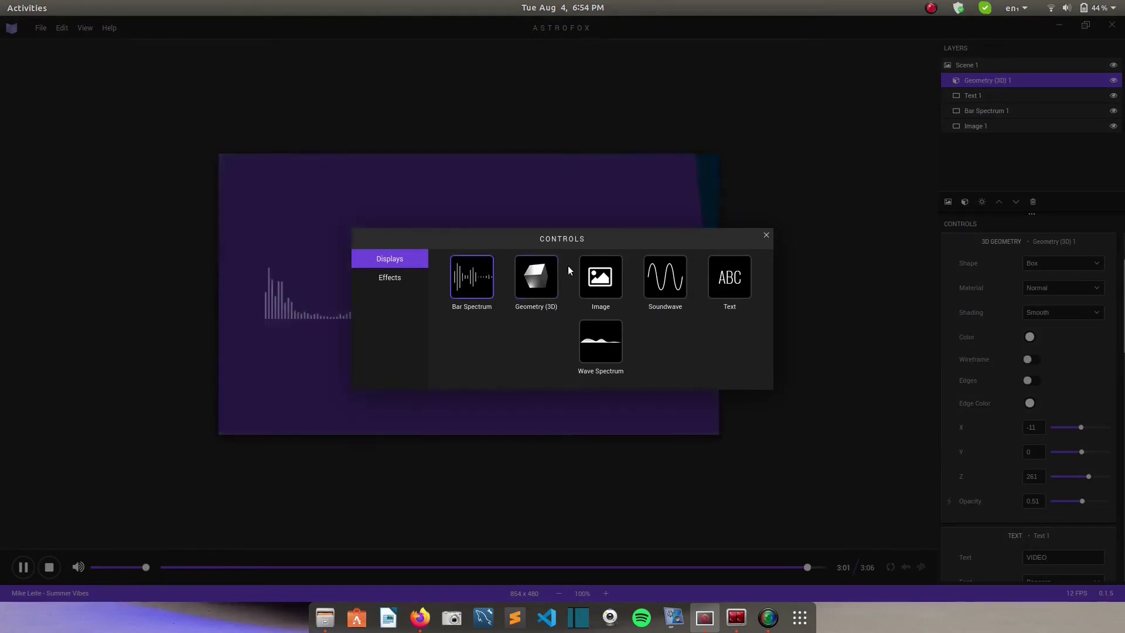
pyautogui.click(391, 278)
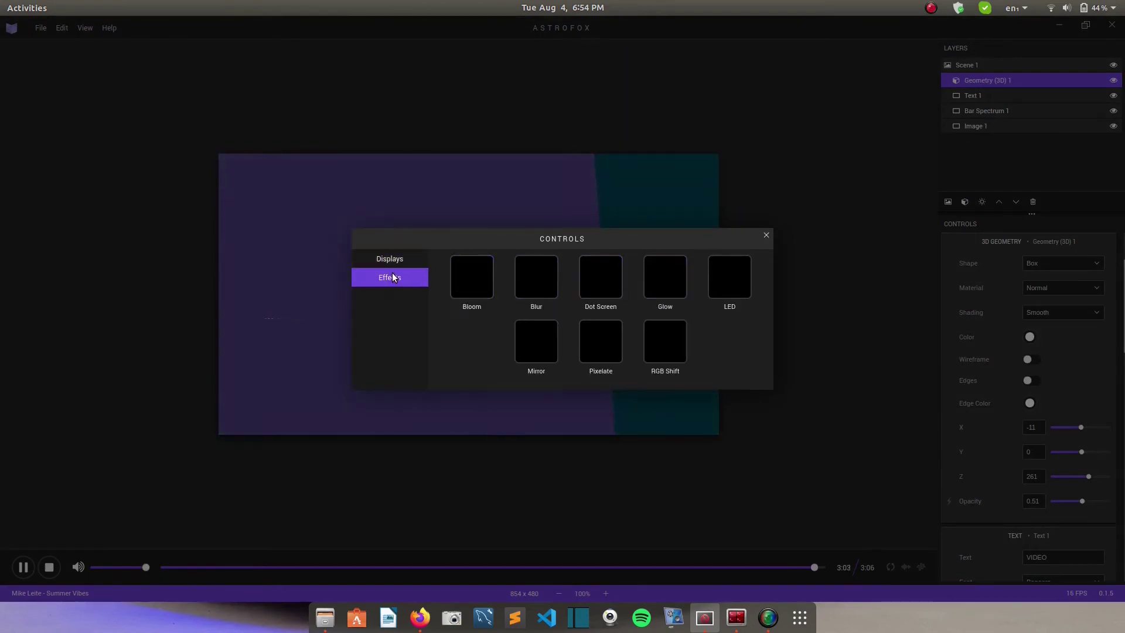
pyautogui.click(665, 341)
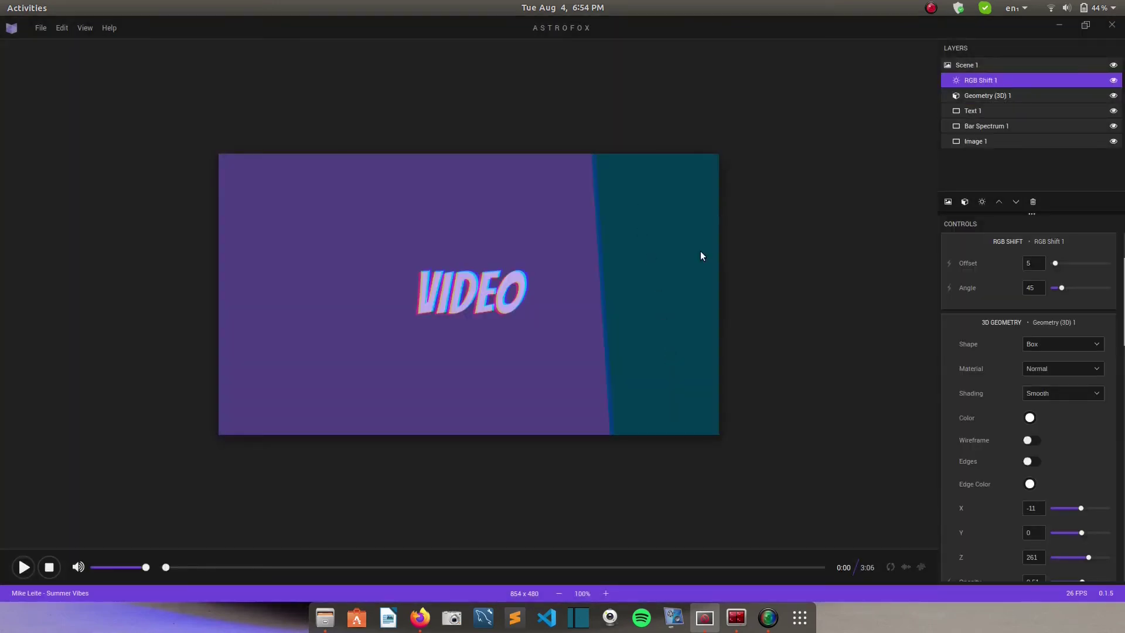
pyautogui.click(23, 566)
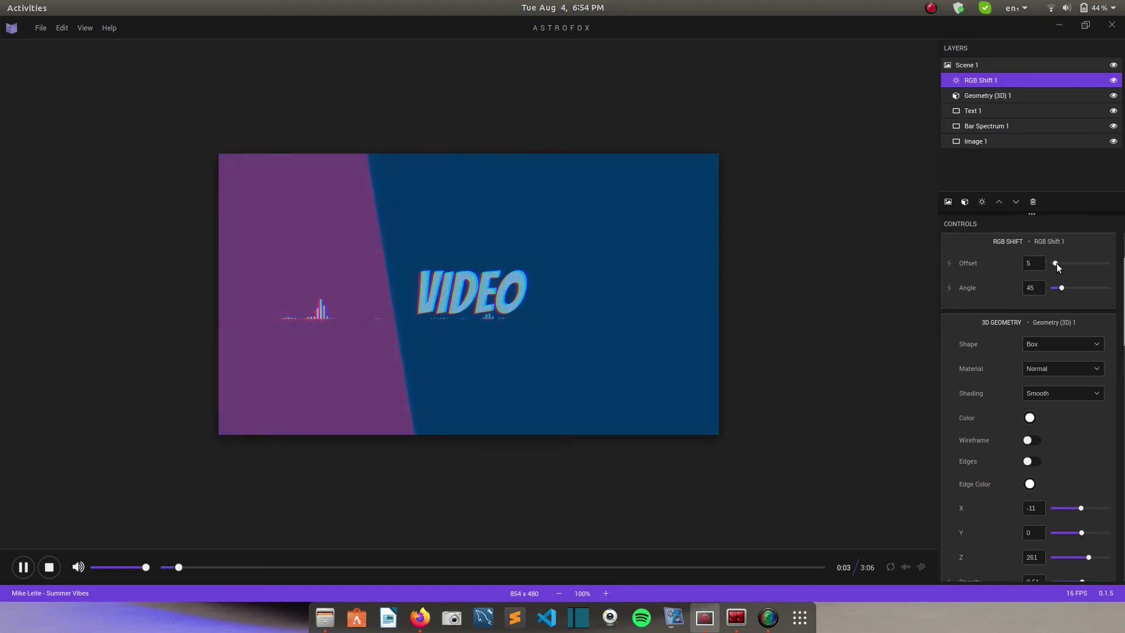
pyautogui.moveTo(1057, 264); pyautogui.dragTo(1062, 264)
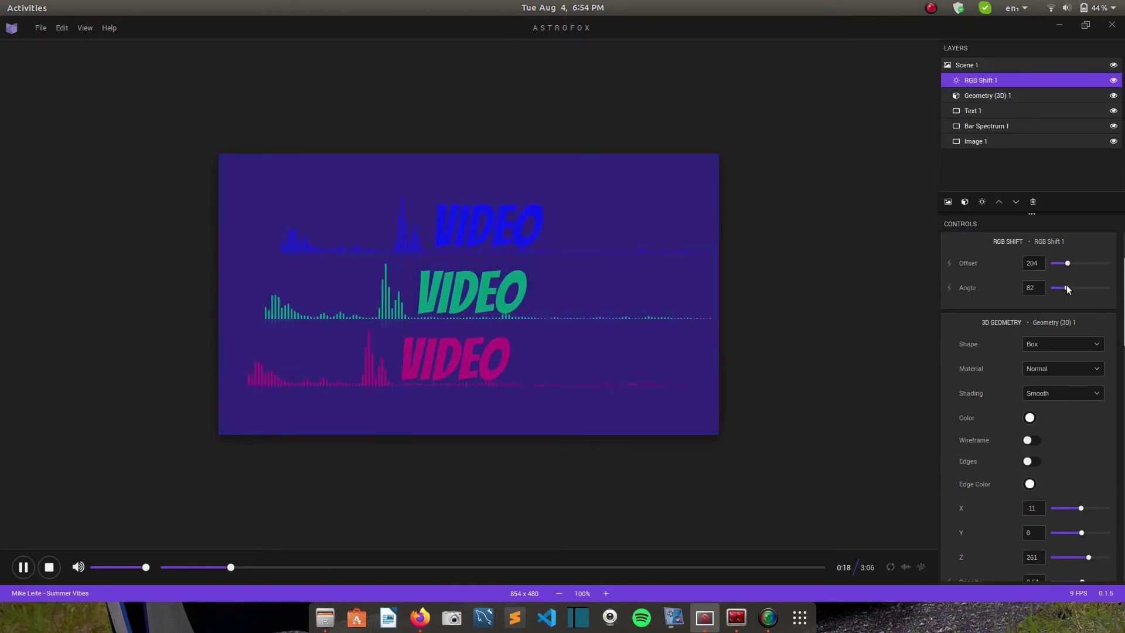
pyautogui.moveTo(1067, 286); pyautogui.dragTo(1075, 283)
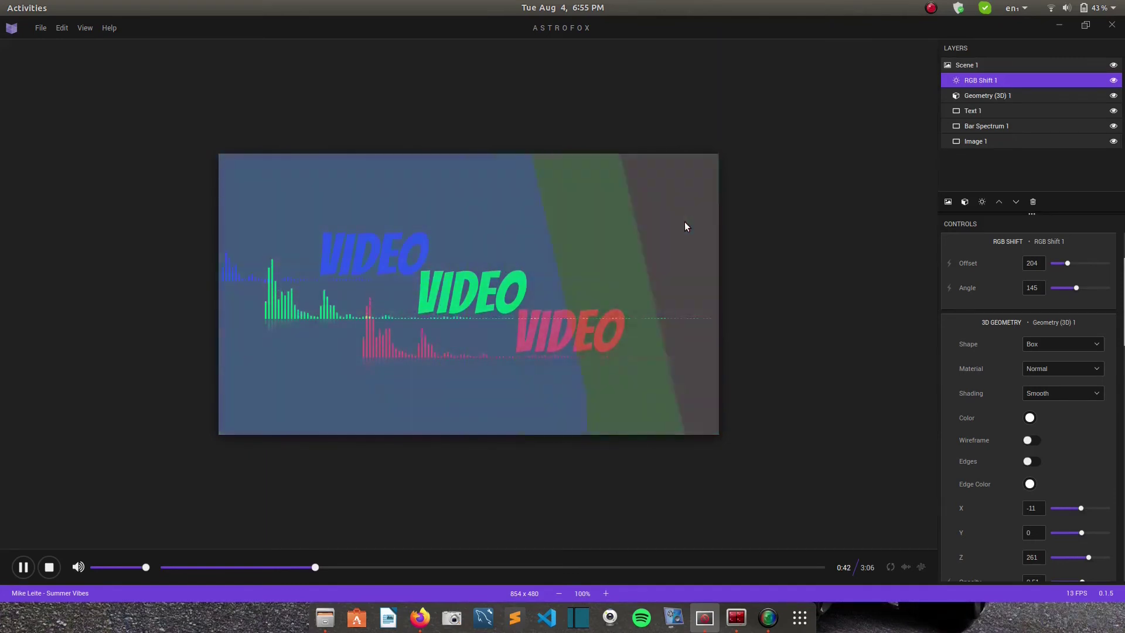
# Create Scene 2 containing a Soundwave 1 layer that draws a white waveform
pyautogui.click(948, 202)
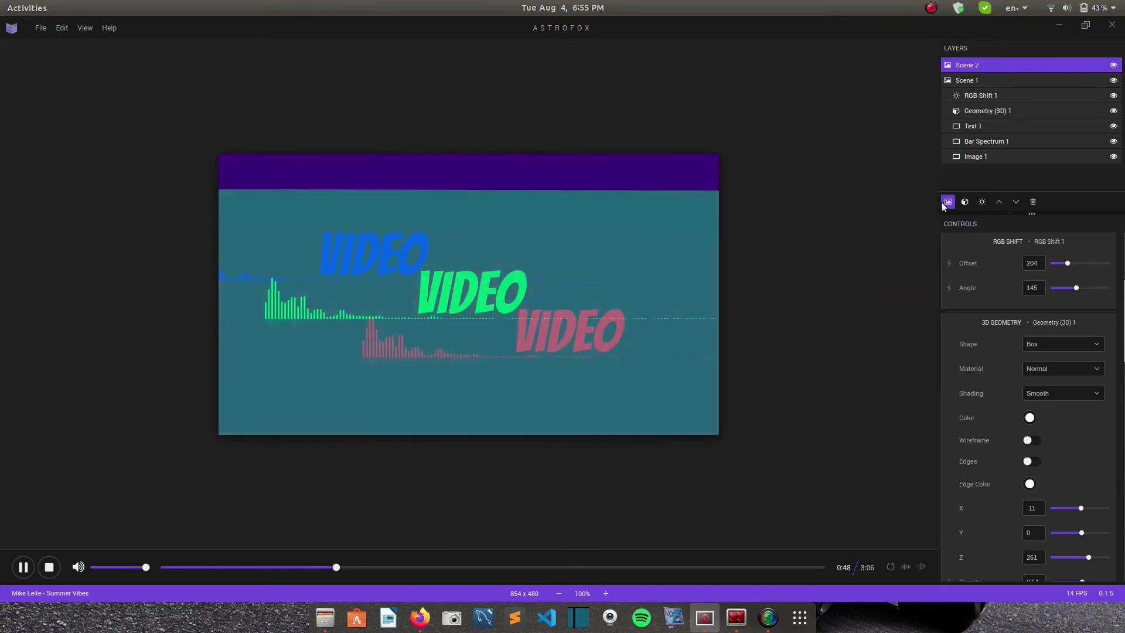
pyautogui.click(964, 202)
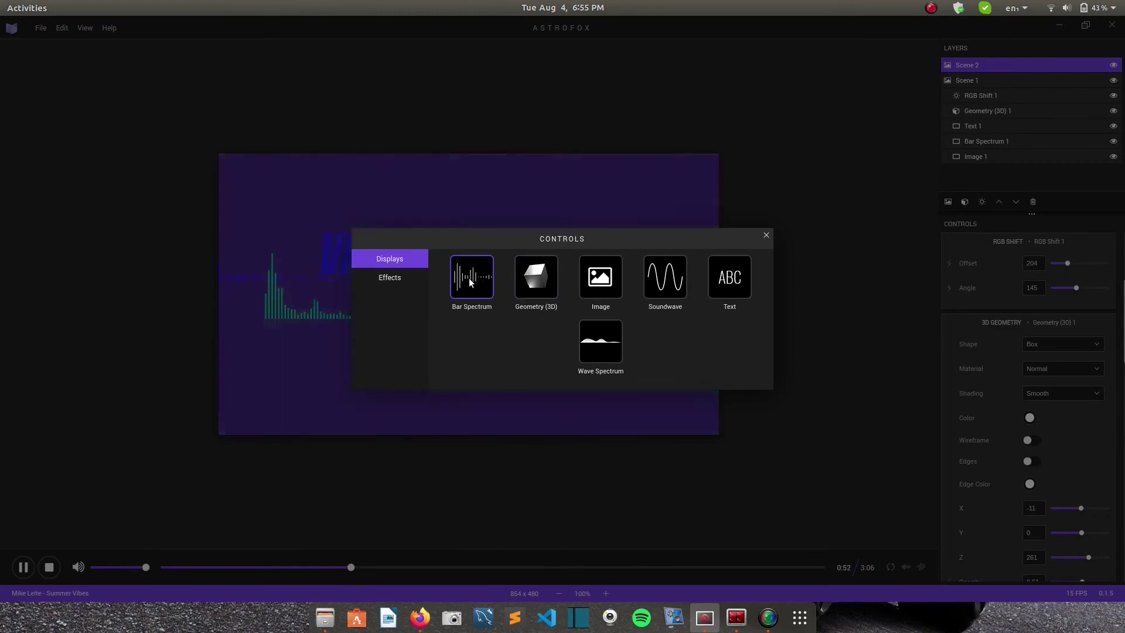
pyautogui.click(658, 277)
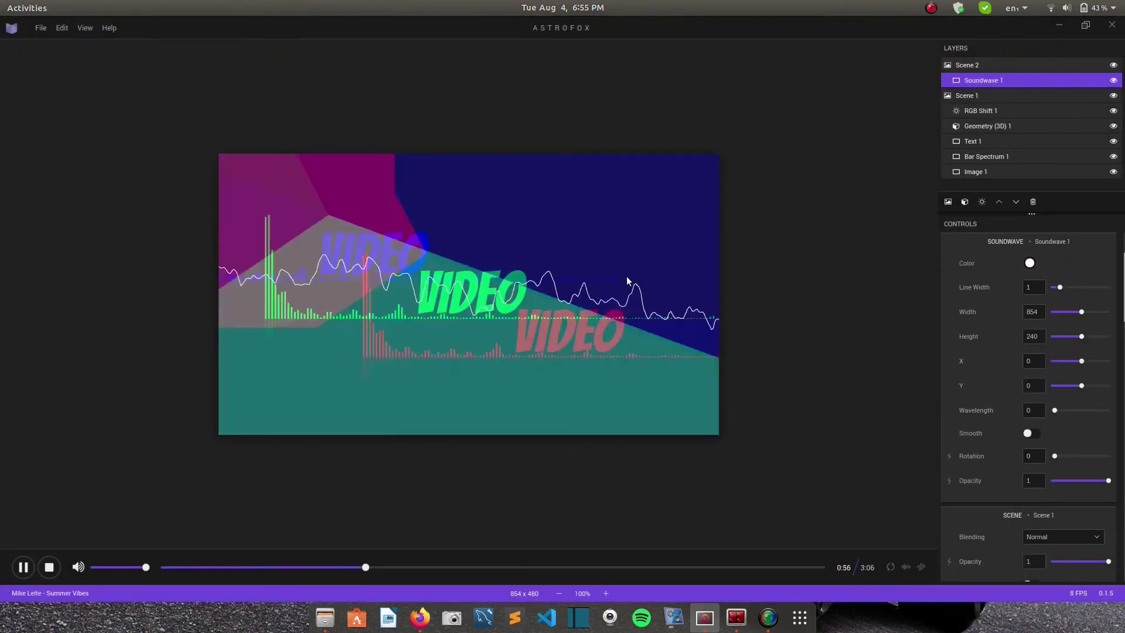
pyautogui.click(965, 202)
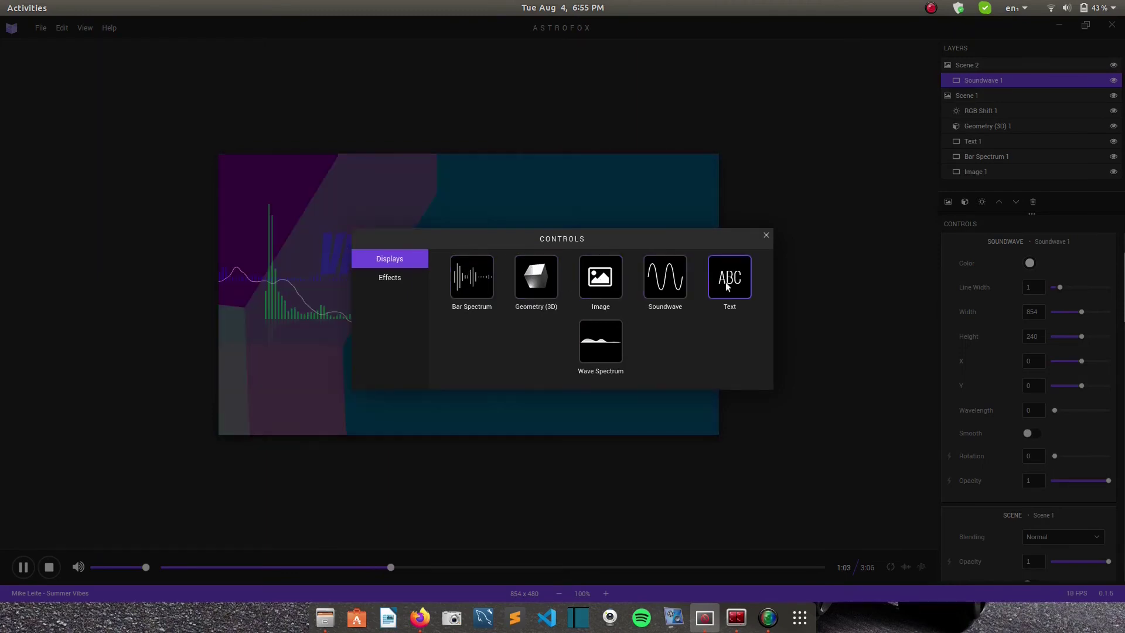
# Add a Text layer showing the creator's handle in the Bangers font
pyautogui.click(727, 286)
pyautogui.click(1045, 259)
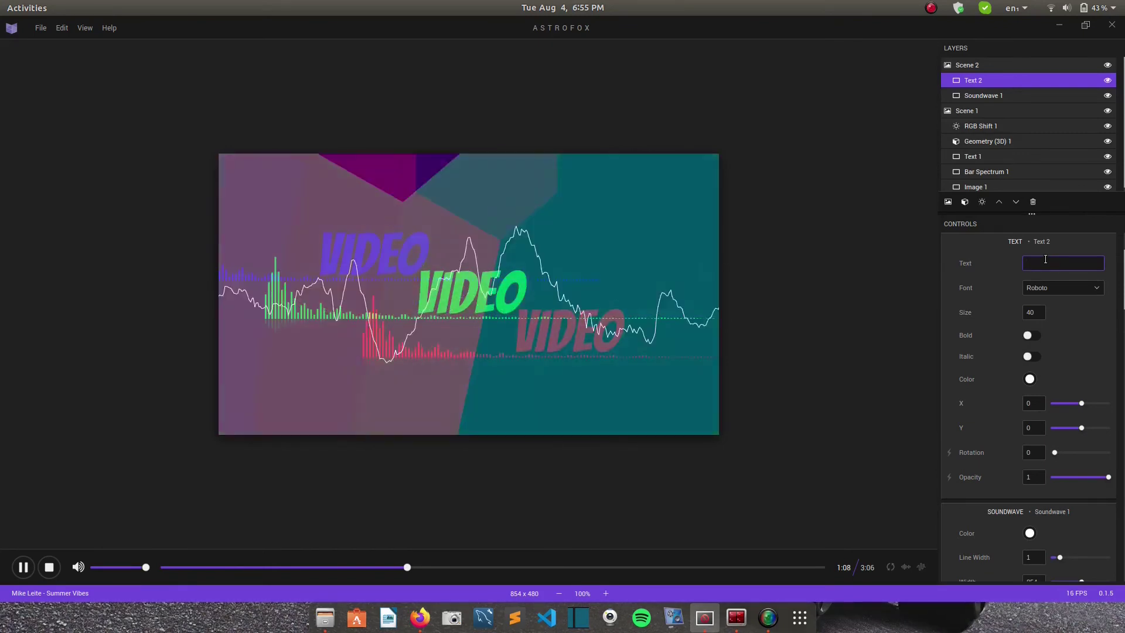
pyautogui.write('@EN')
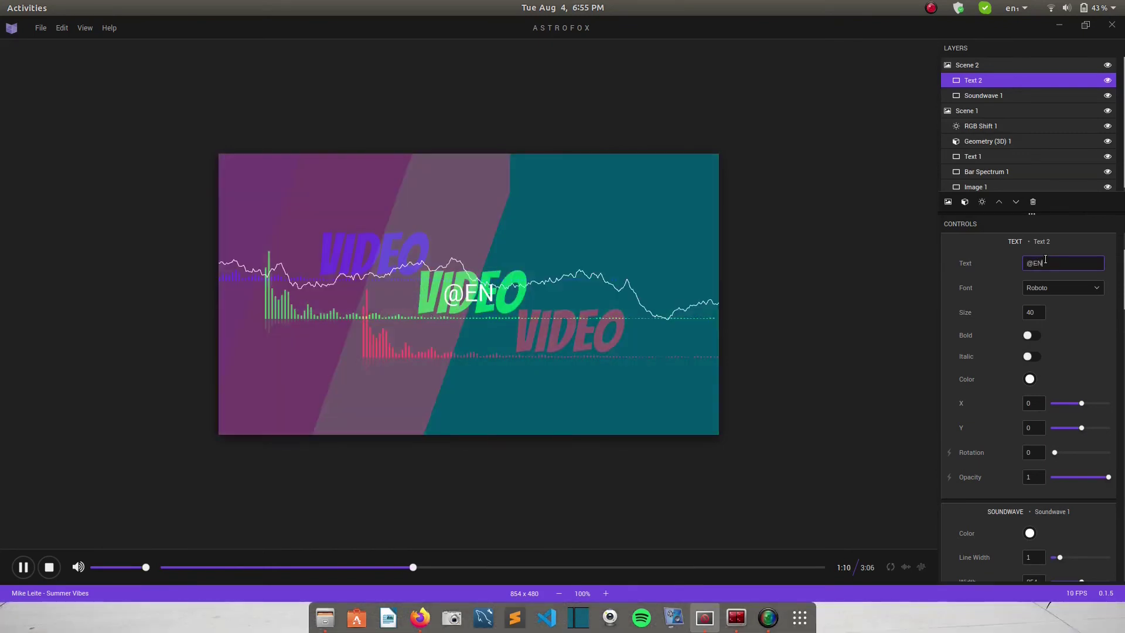
pyautogui.write('ERIALUFAN')
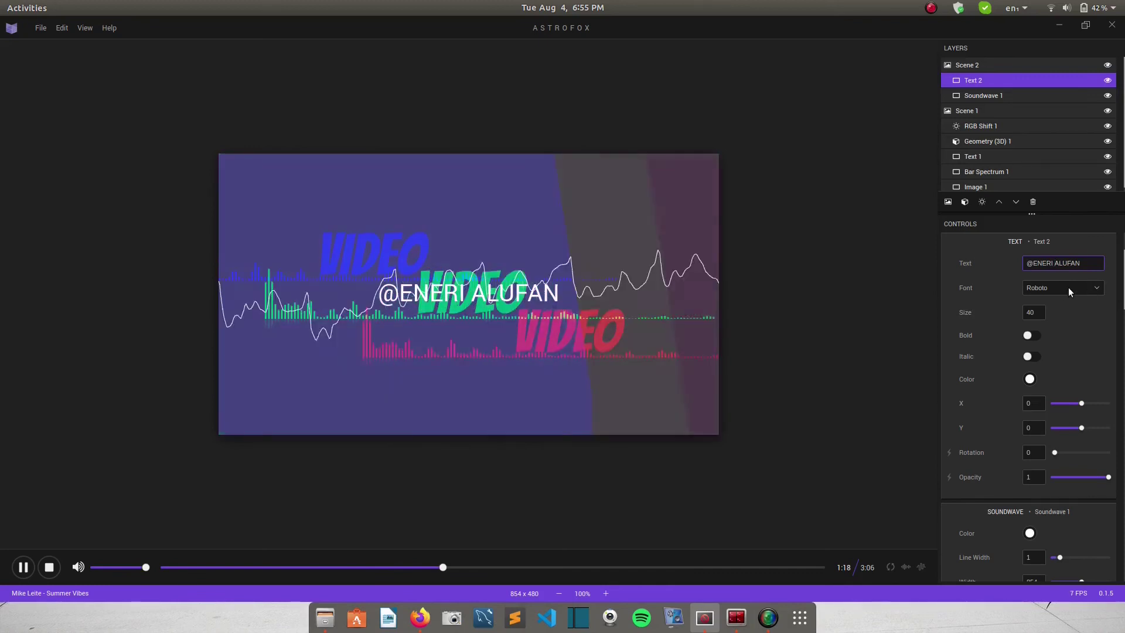
pyautogui.click(1068, 288)
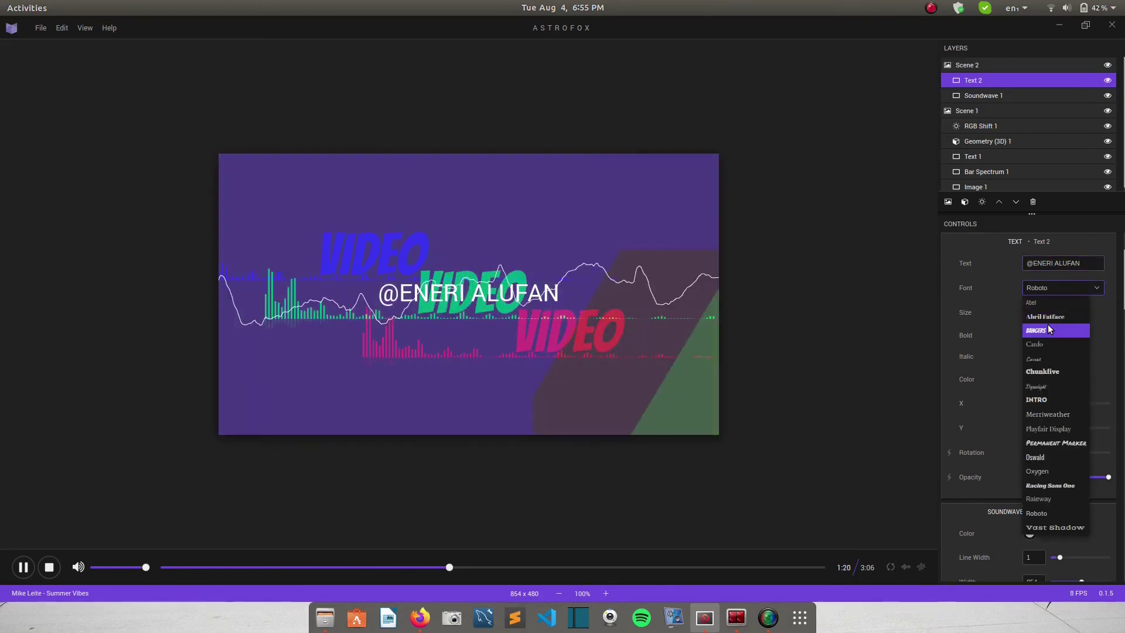
pyautogui.click(1042, 327)
# Set the credit text size to 30 and move it to X 334, Y -230
pyautogui.press('BackSpace')
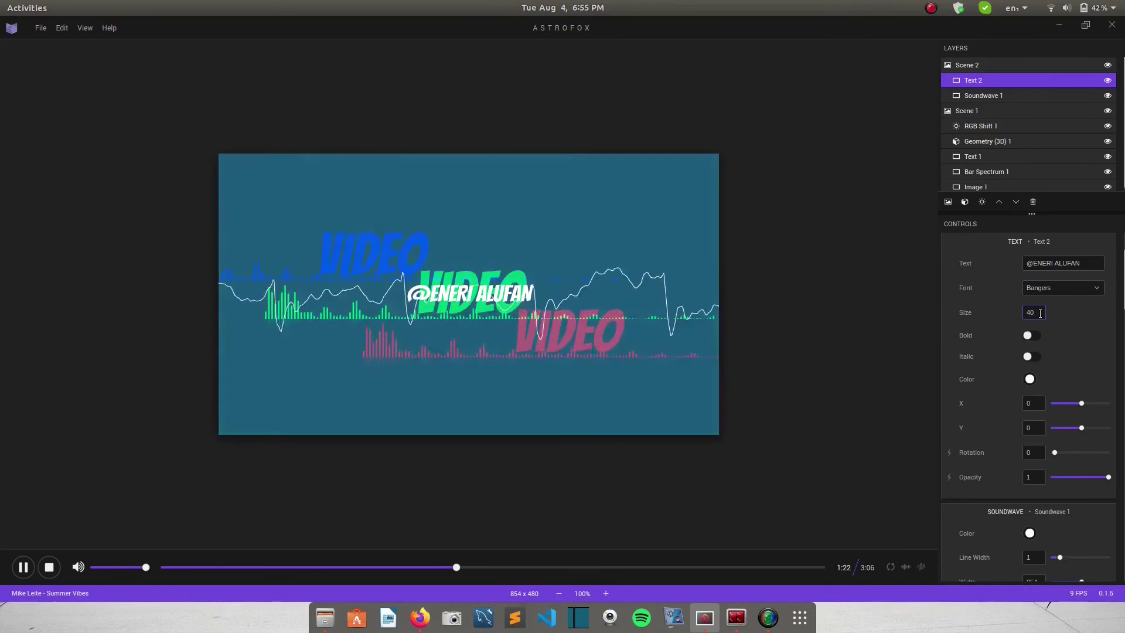
pyautogui.press('BackSpace')
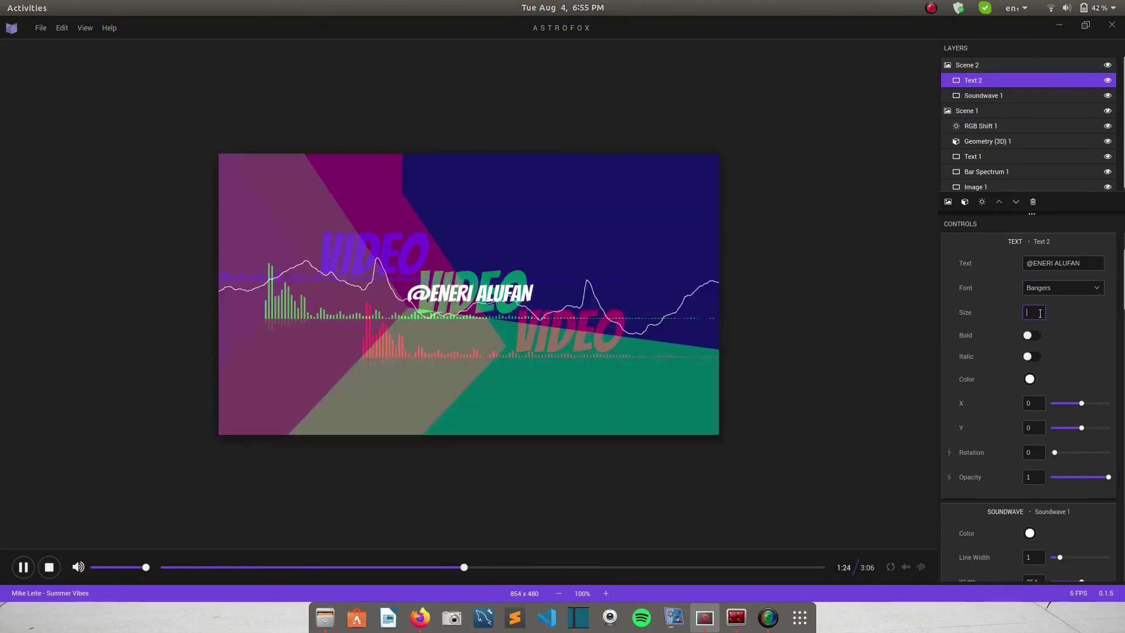
pyautogui.write('30')
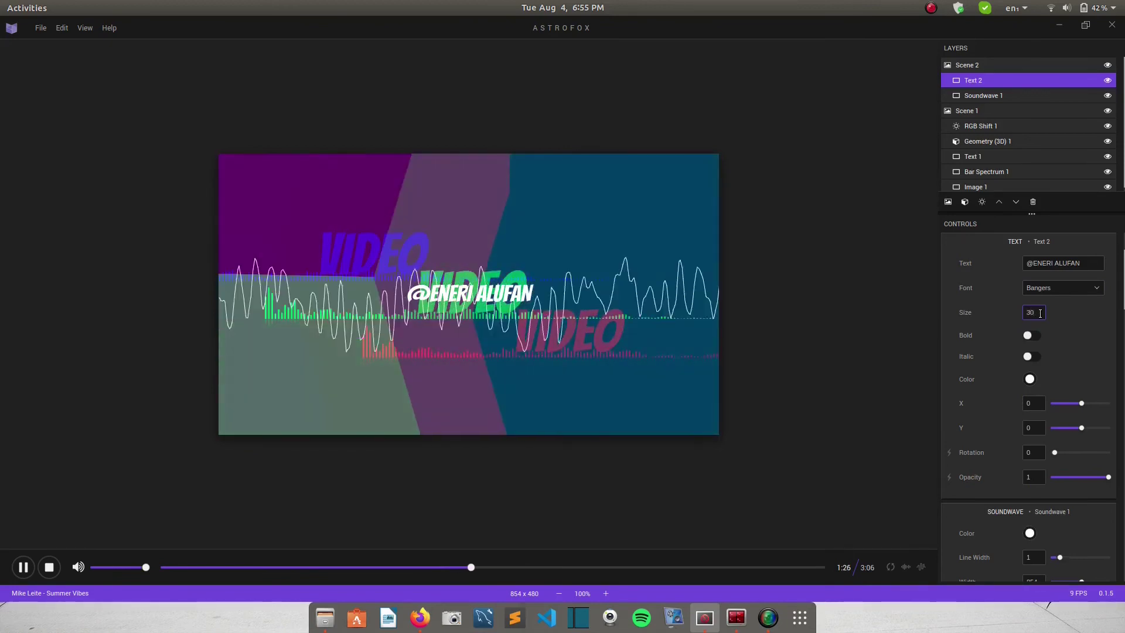
pyautogui.press('Return')
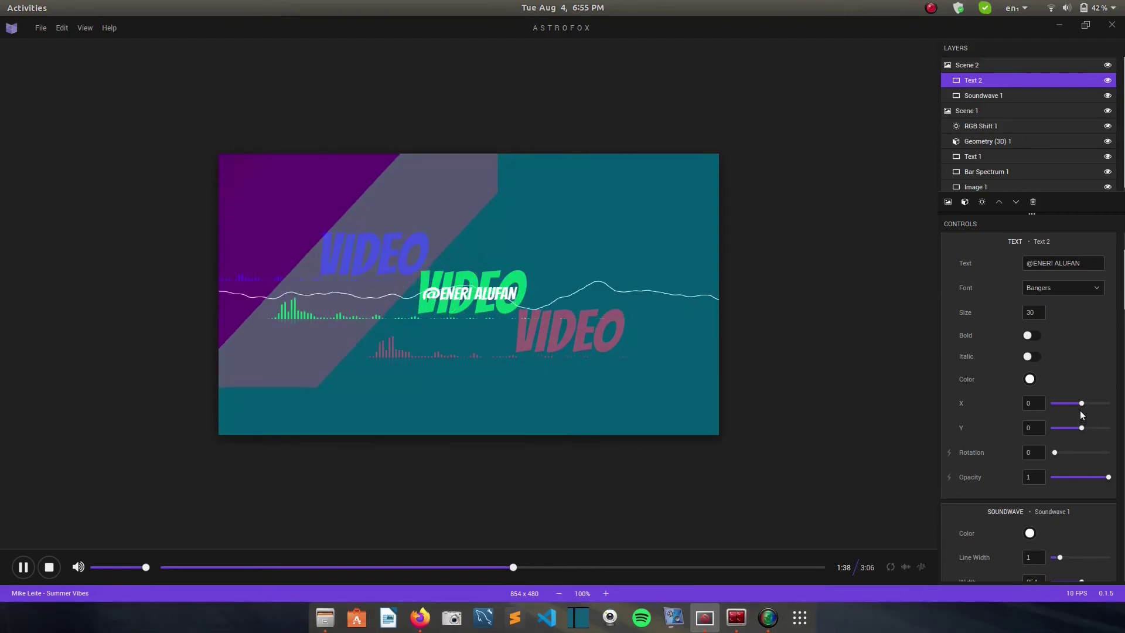
pyautogui.moveTo(1082, 403); pyautogui.dragTo(1092, 404)
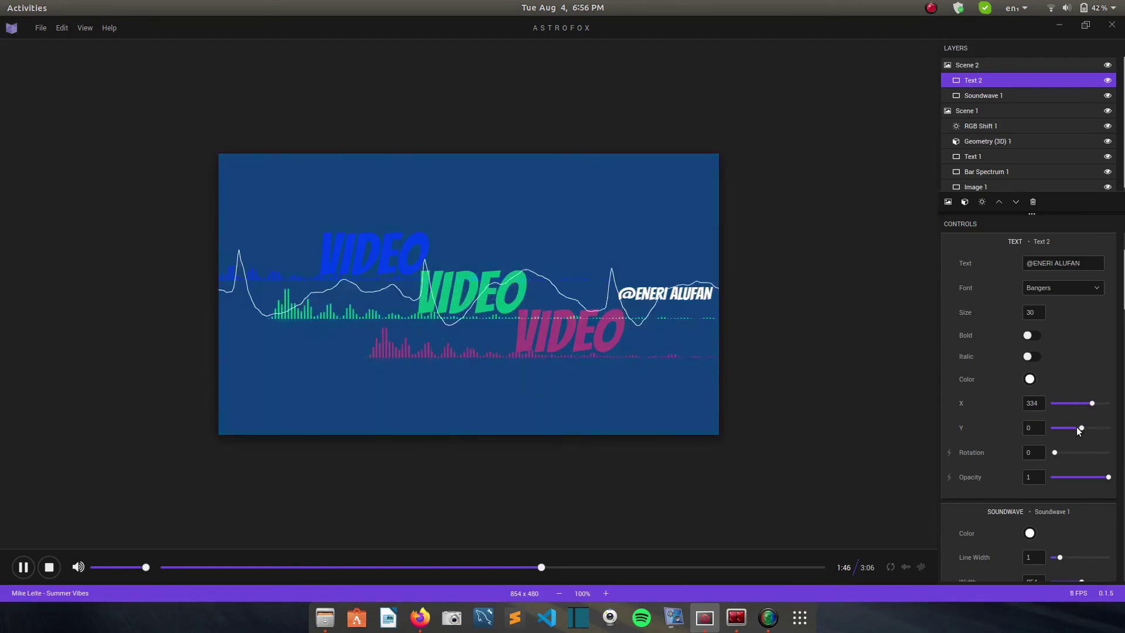
pyautogui.moveTo(1079, 428); pyautogui.dragTo(1068, 427)
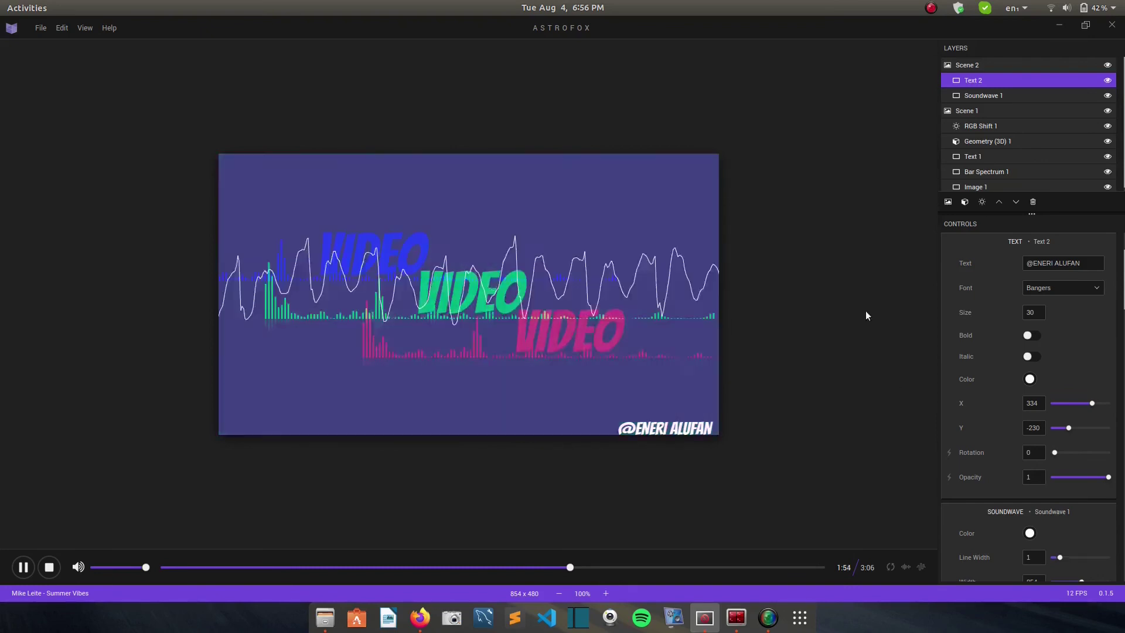
# Add a Wave Spectrum layer and lower it to Y -240 along the bottom edge
pyautogui.click(964, 203)
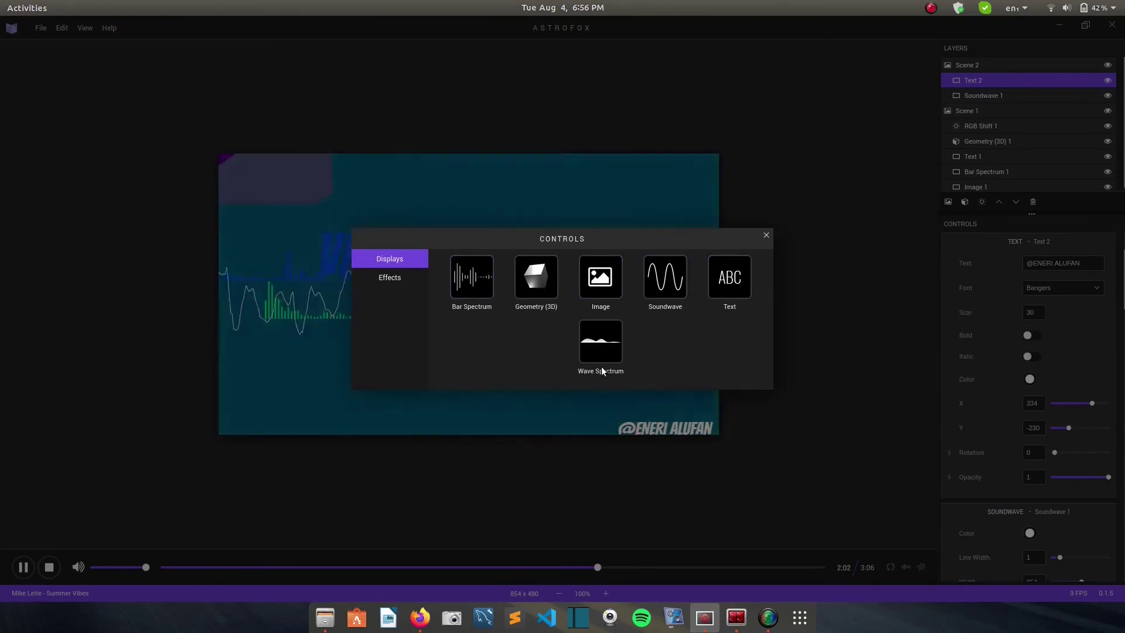
pyautogui.click(597, 349)
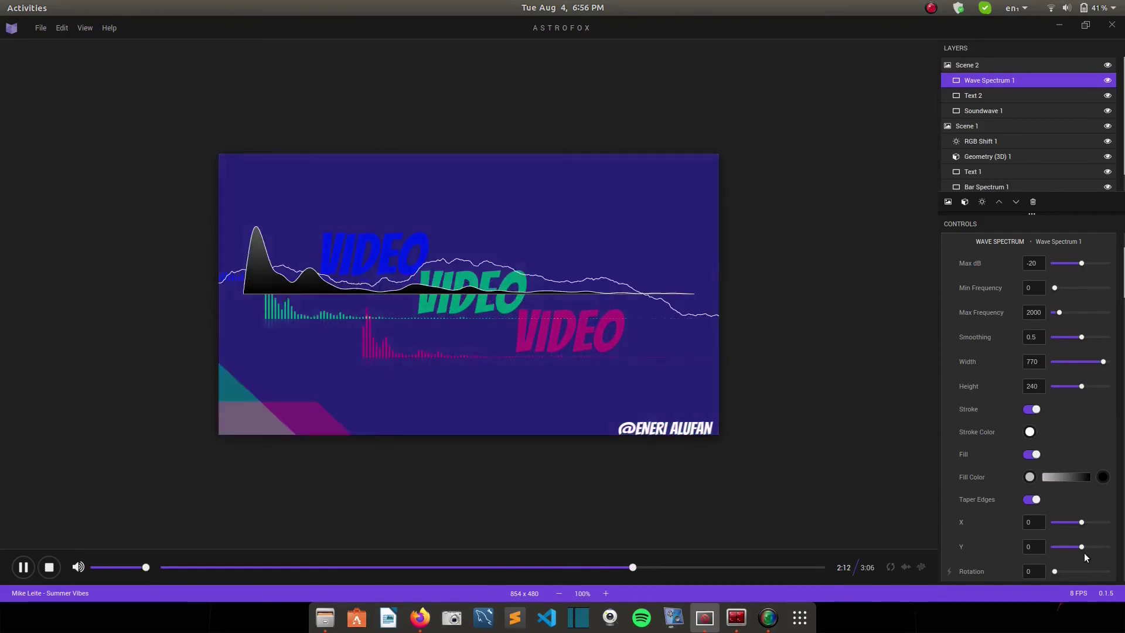
pyautogui.moveTo(1080, 546); pyautogui.dragTo(1068, 543)
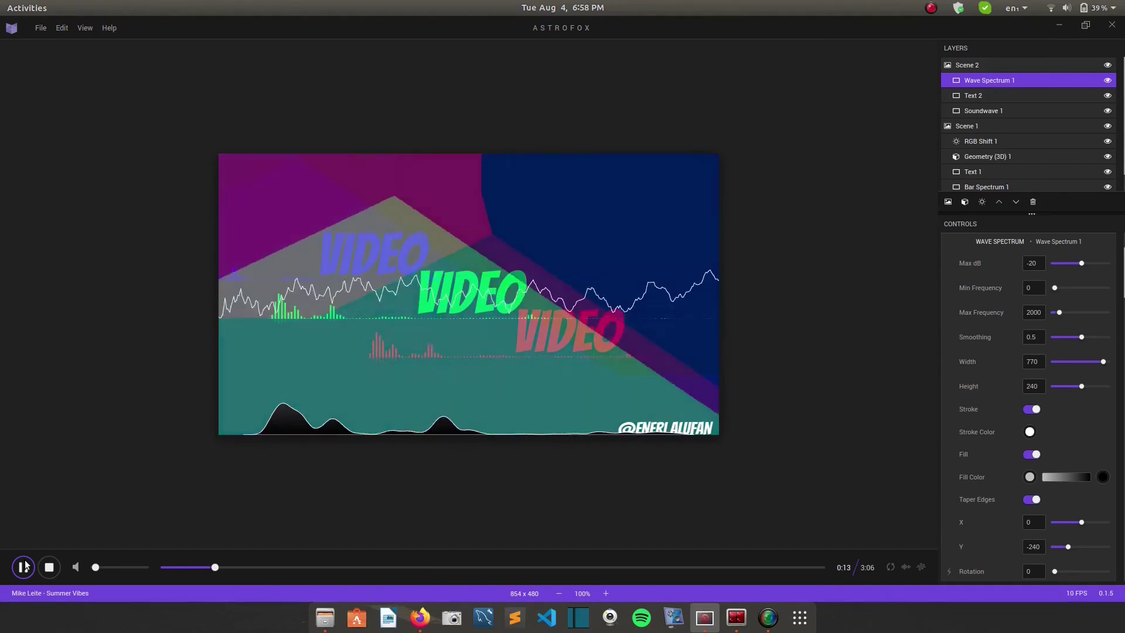
# Export the project as video.mp4 in Videos/Astrofox and start rendering
pyautogui.click(39, 28)
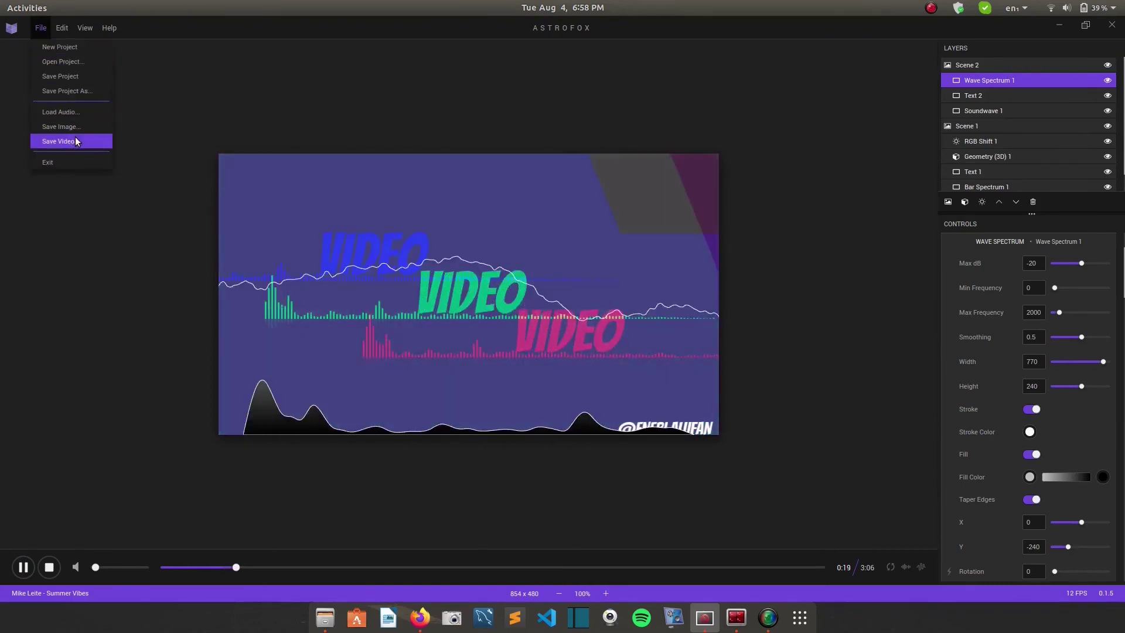
pyautogui.click(76, 138)
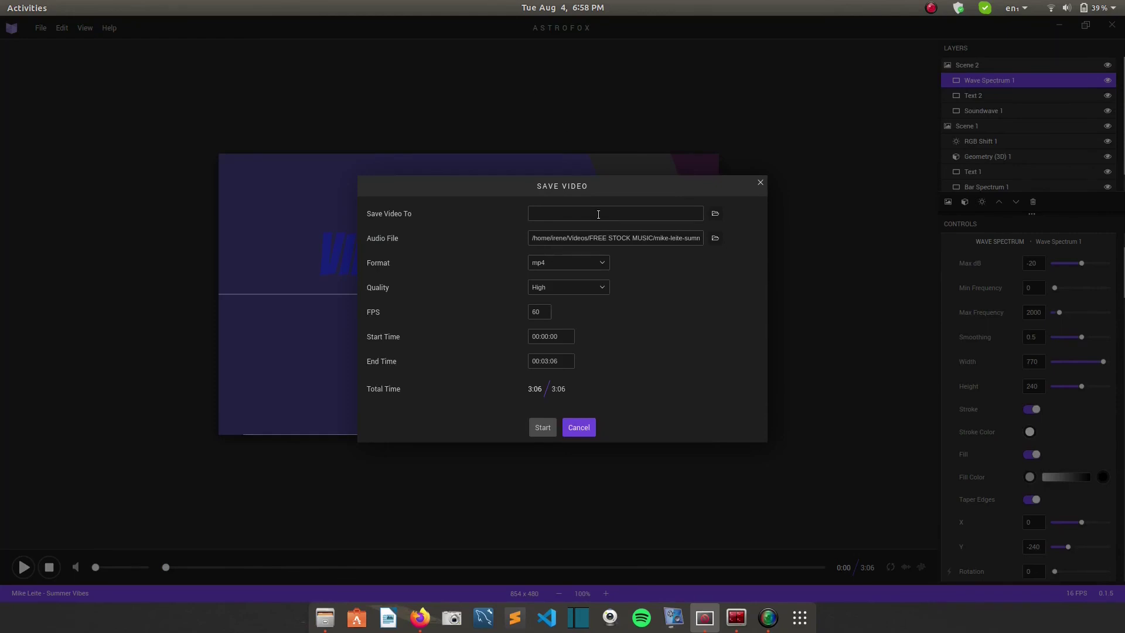
pyautogui.click(716, 214)
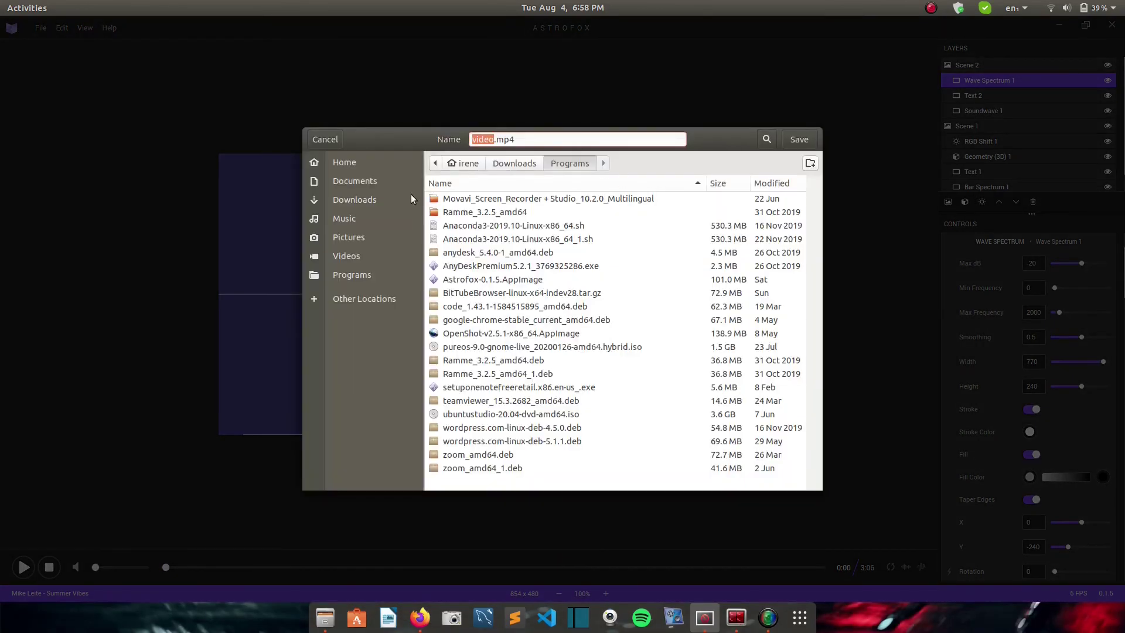
pyautogui.click(364, 258)
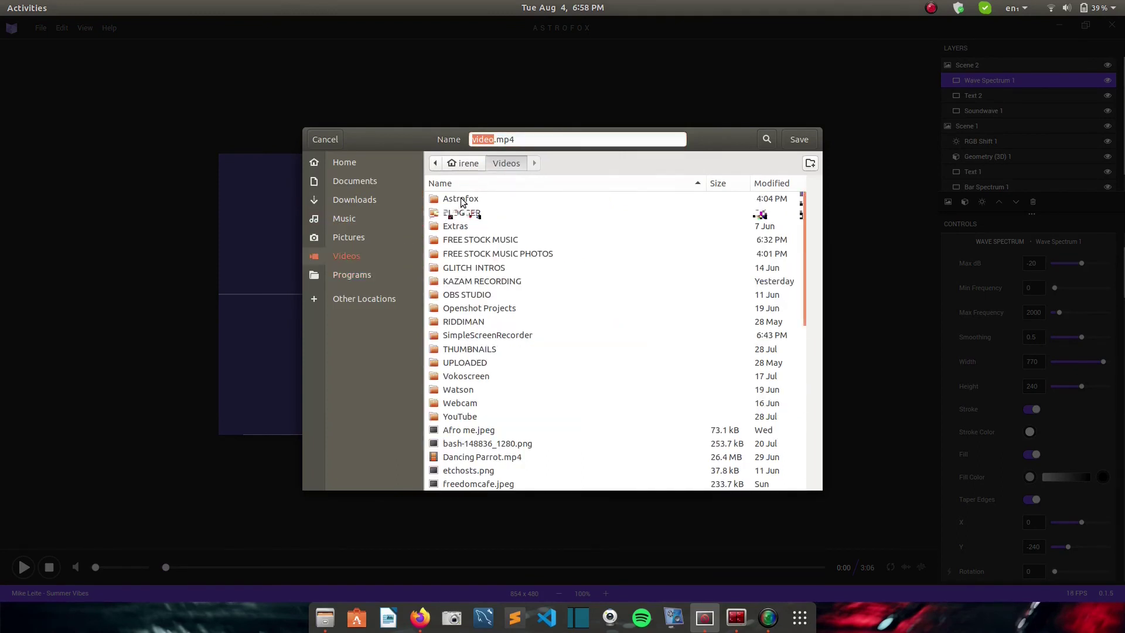
pyautogui.doubleClick(462, 200)
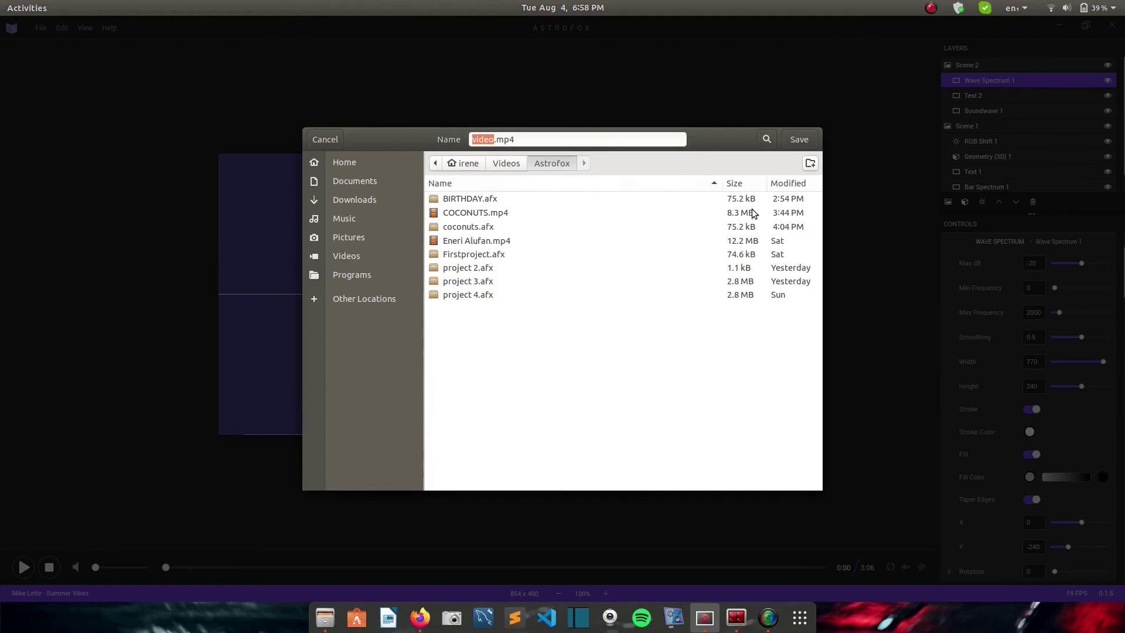
pyautogui.click(795, 140)
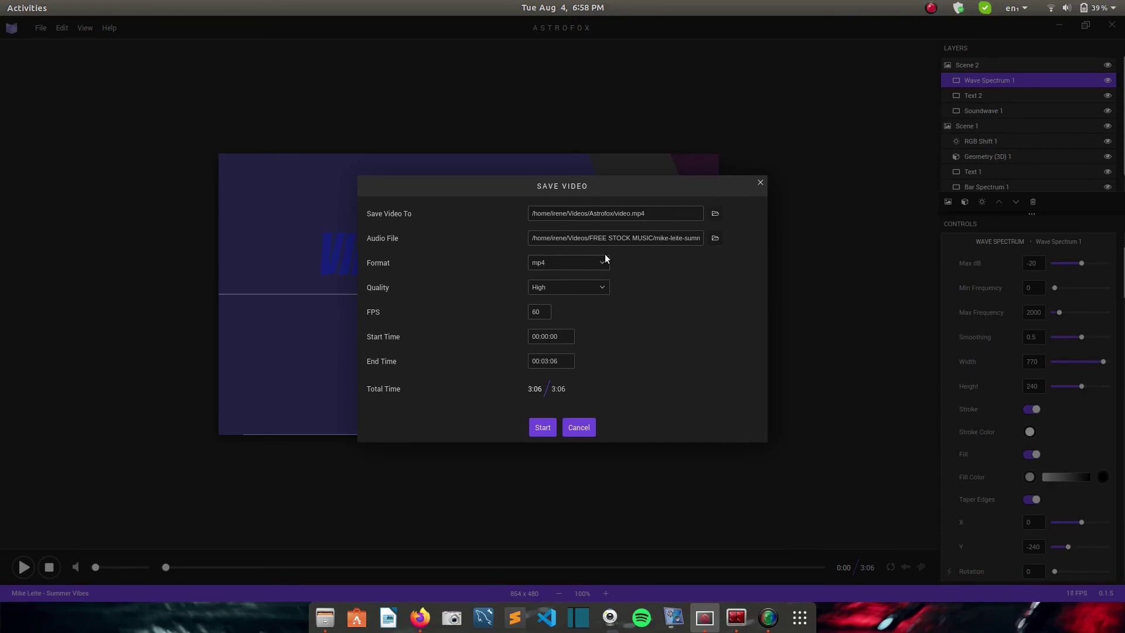
pyautogui.click(545, 429)
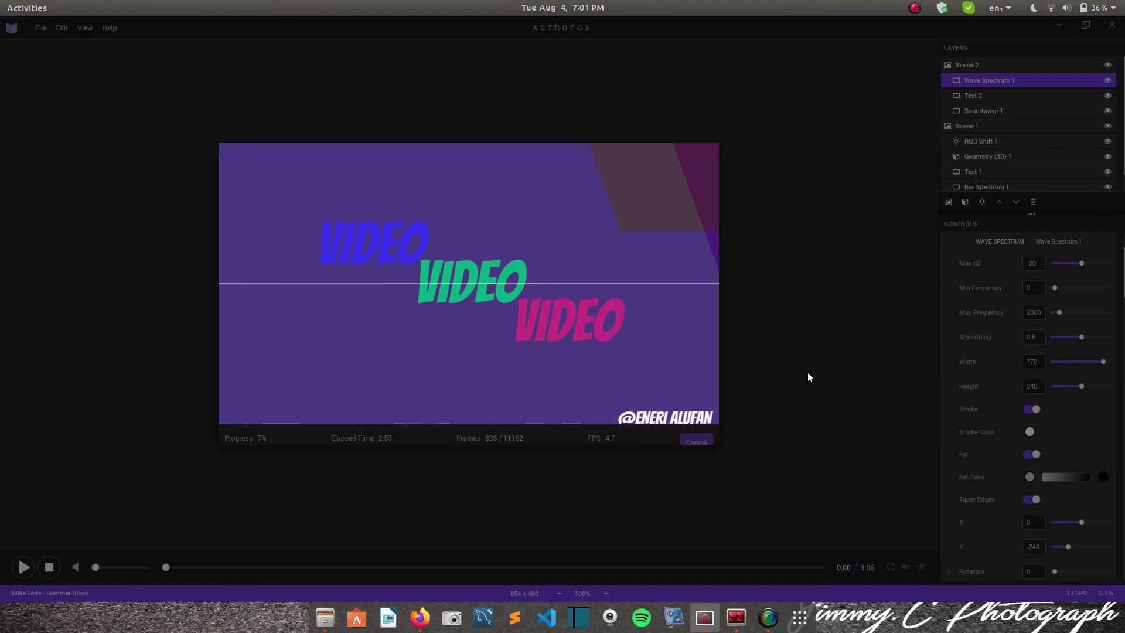
# Switch to Firefox showing the astrofox.io/download page
pyautogui.click(420, 618)
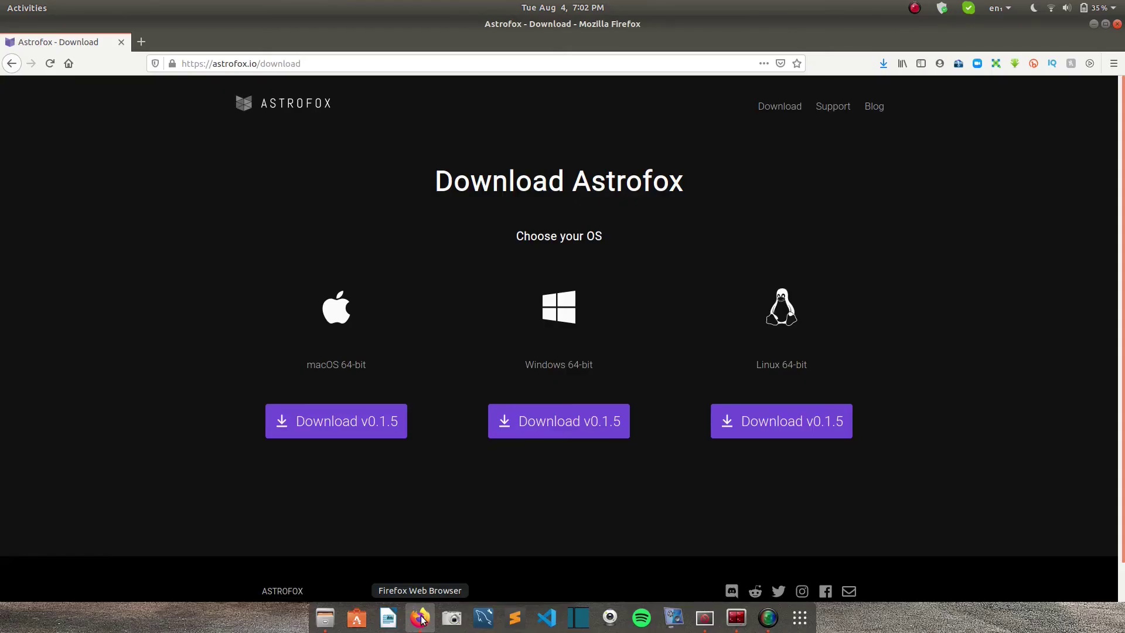